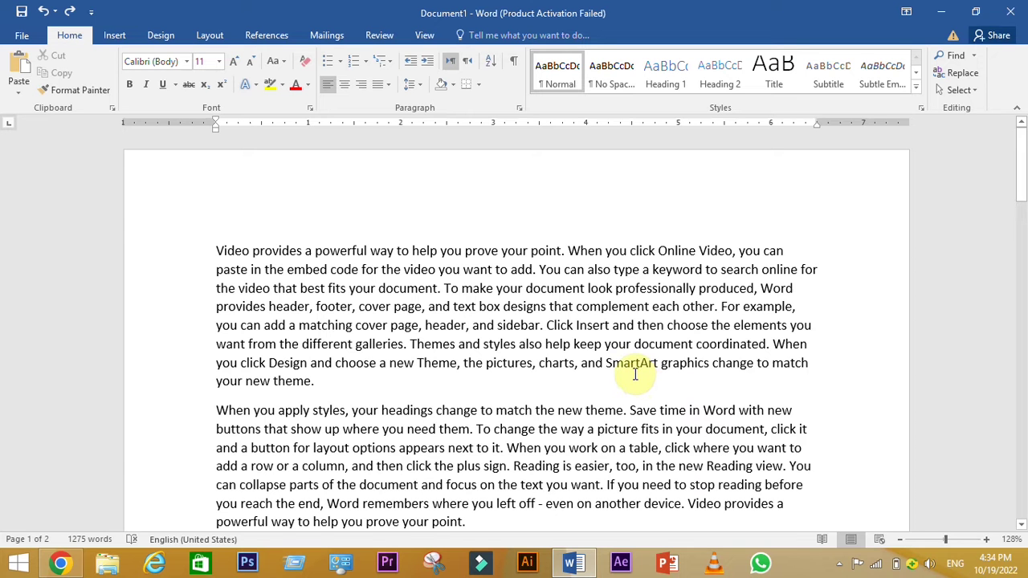
Scroll down through the two pages of sample text and back up to the top
{"action": "scroll", "coordinate": [635, 374], "scroll_direction": "down", "scroll_amount": 2, "text": "ctrl"}
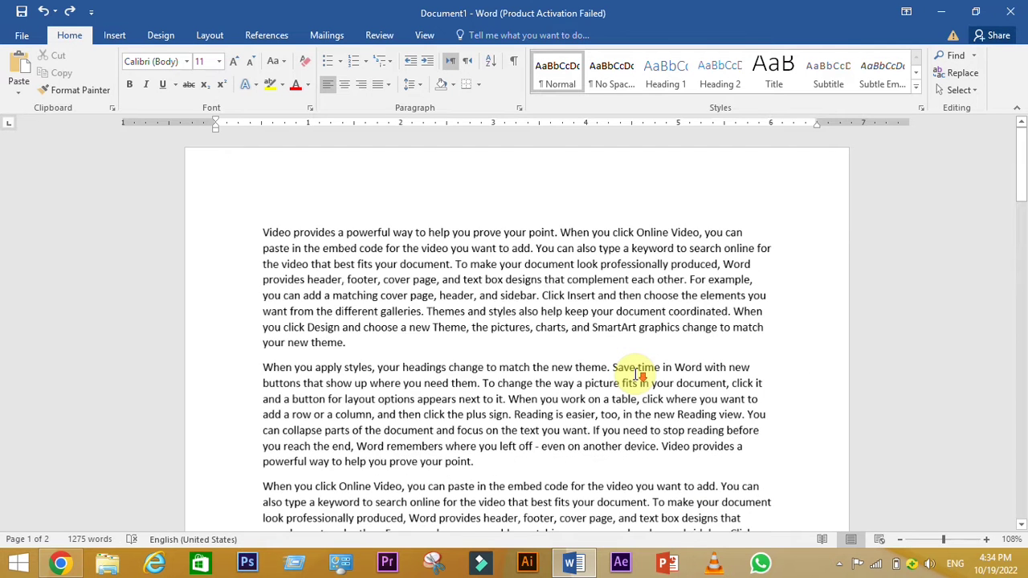
{"action": "scroll", "coordinate": [635, 373], "scroll_direction": "down", "scroll_amount": 9, "text": "ctrl"}
{"action": "scroll", "coordinate": [636, 373], "scroll_direction": "up", "scroll_amount": 1, "text": "ctrl"}
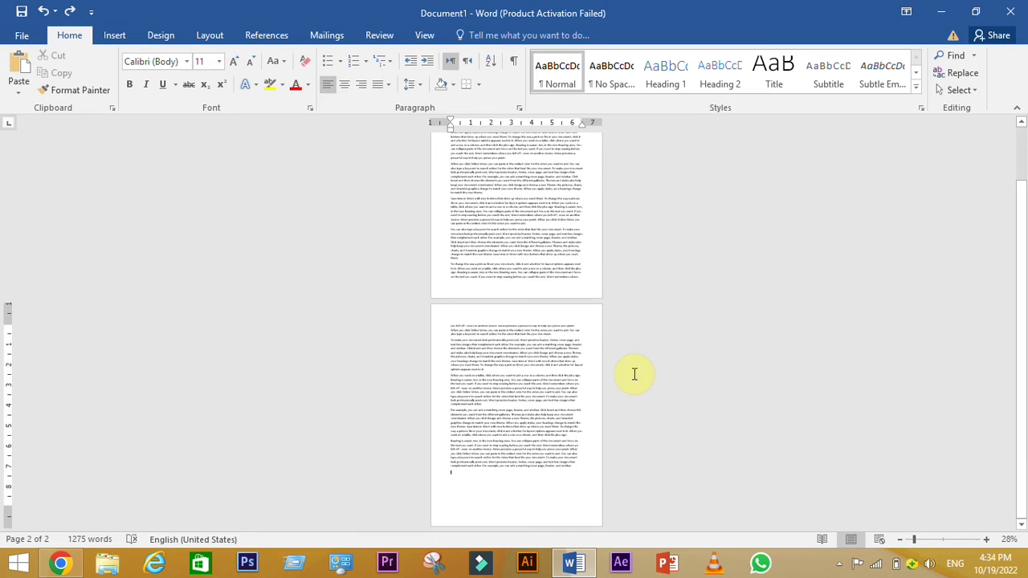
{"action": "scroll", "coordinate": [634, 374], "scroll_direction": "up", "scroll_amount": 3}
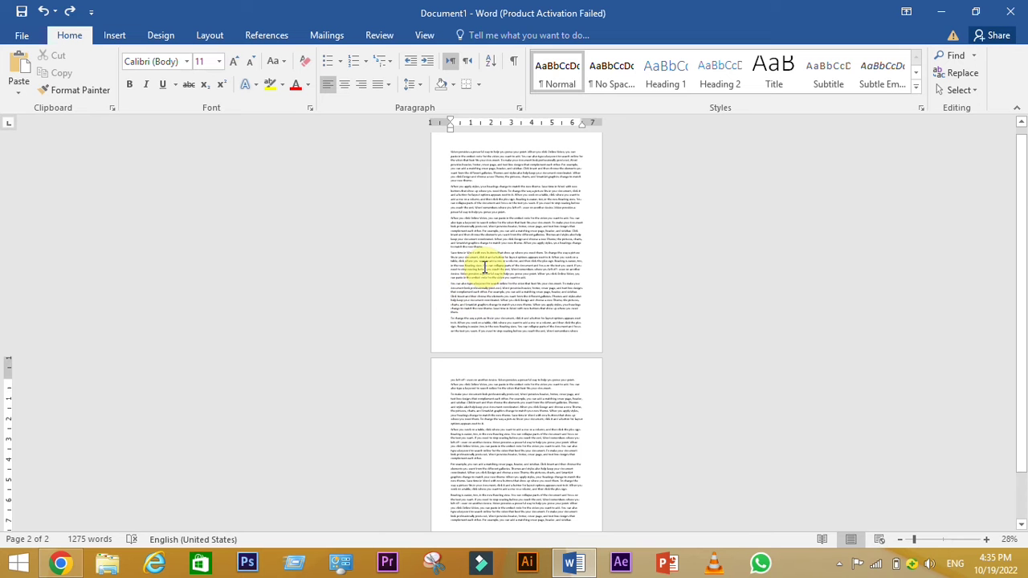
{"action": "scroll", "coordinate": [485, 267], "scroll_direction": "up", "scroll_amount": 9, "text": "ctrl"}
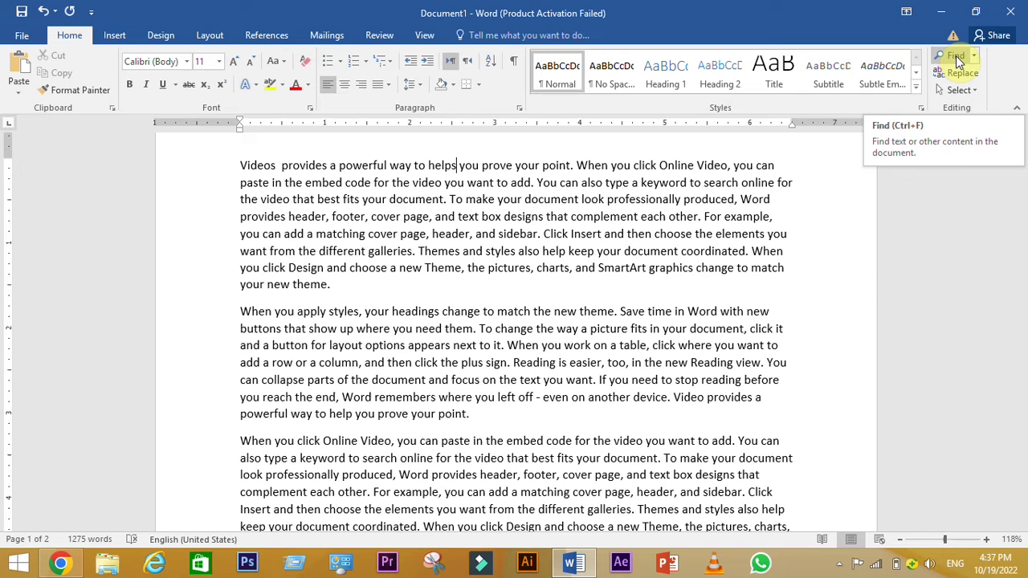
Search the document for 'Video' in the Navigation pane, then clear the search
{"action": "left_click", "coordinate": [956, 56]}
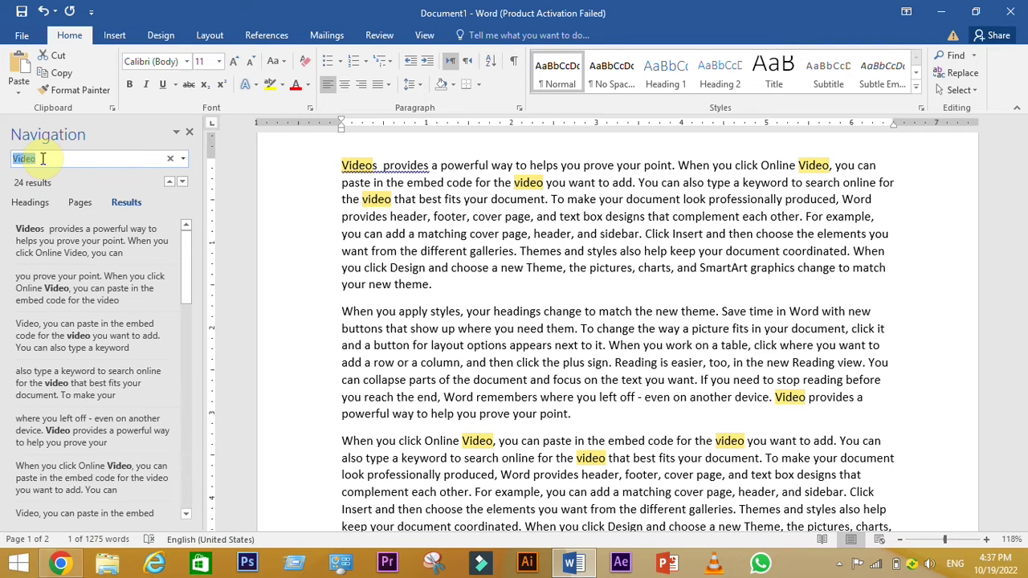
{"action": "key", "text": "BackSpace"}
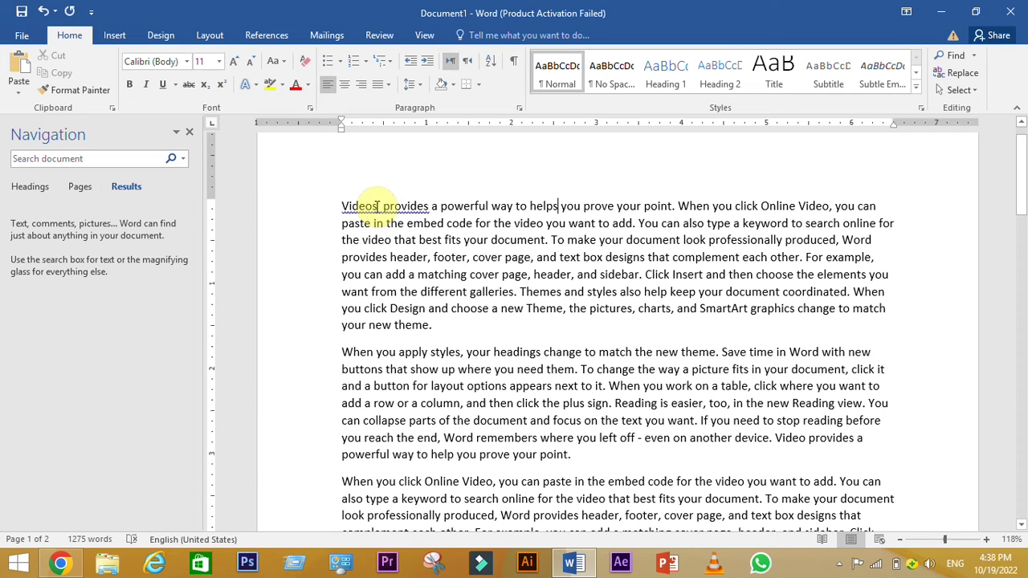
Search for 'Videos' and copy the word Videos to the start of other sentences
{"action": "double_click", "coordinate": [376, 206]}
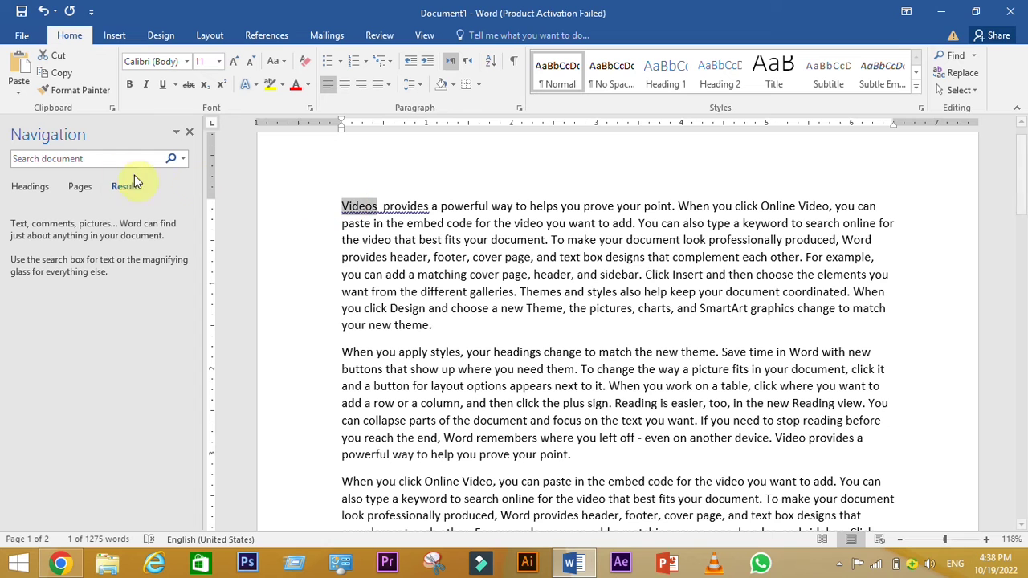
{"action": "left_click", "coordinate": [105, 157]}
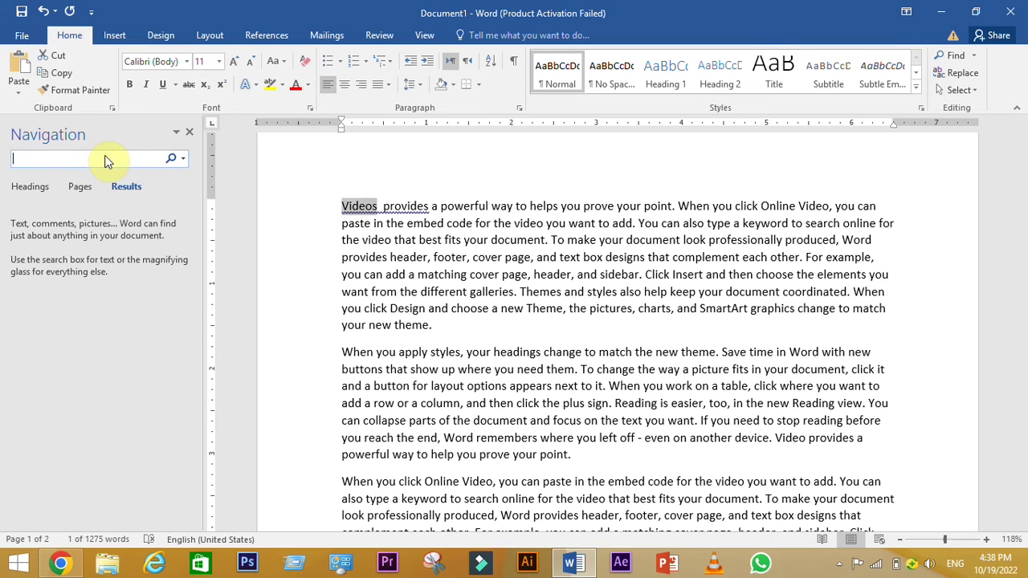
{"action": "type", "text": "Videos"}
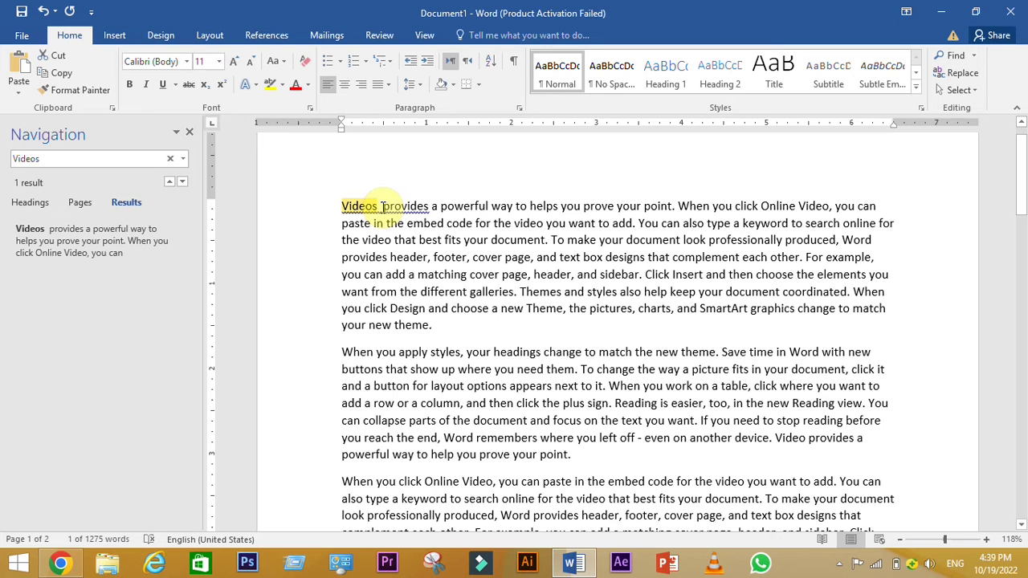
{"action": "left_click", "coordinate": [169, 182]}
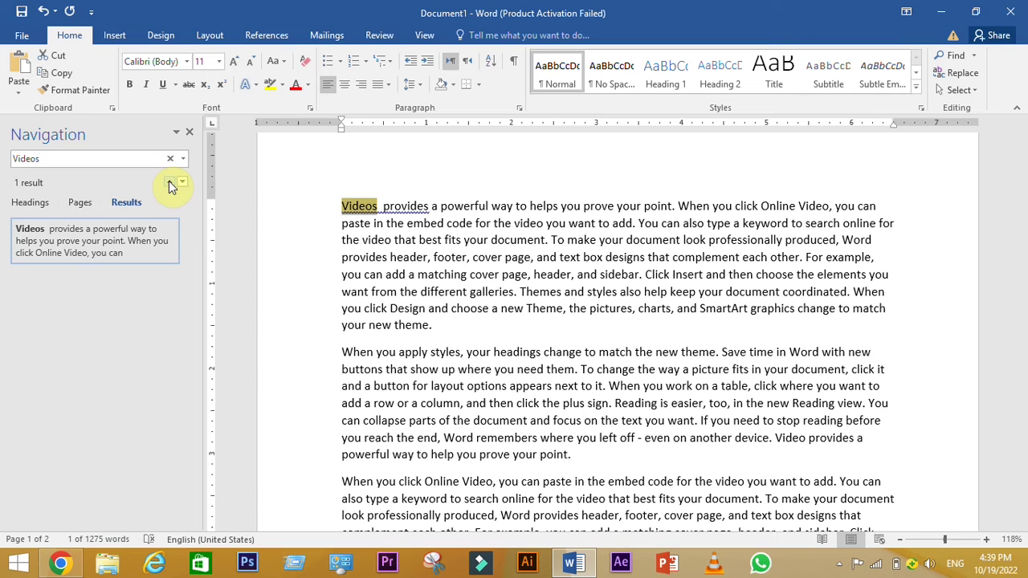
{"action": "left_click", "coordinate": [169, 181]}
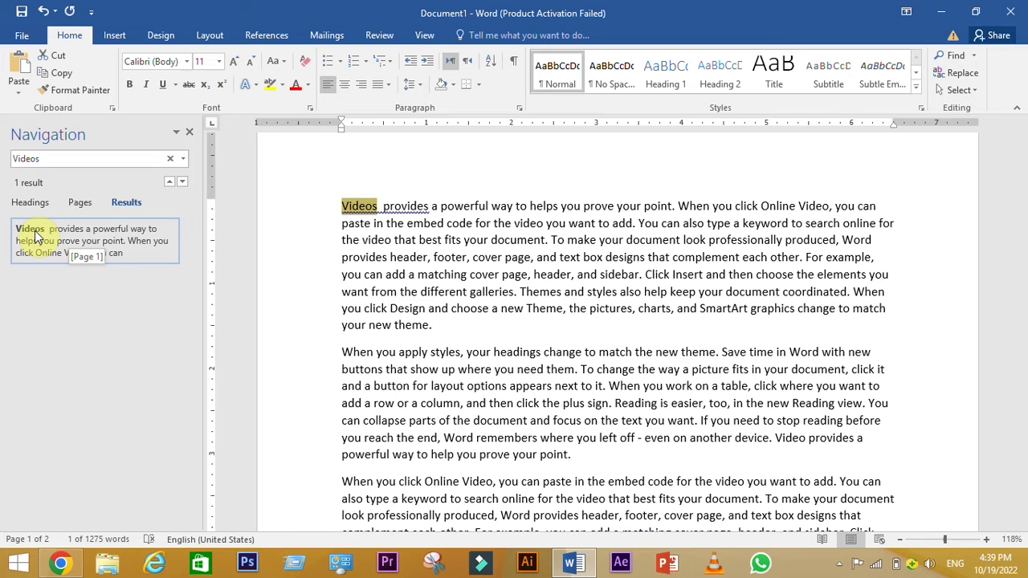
{"action": "left_click_drag", "start_coordinate": [363, 207], "coordinate": [349, 351]}
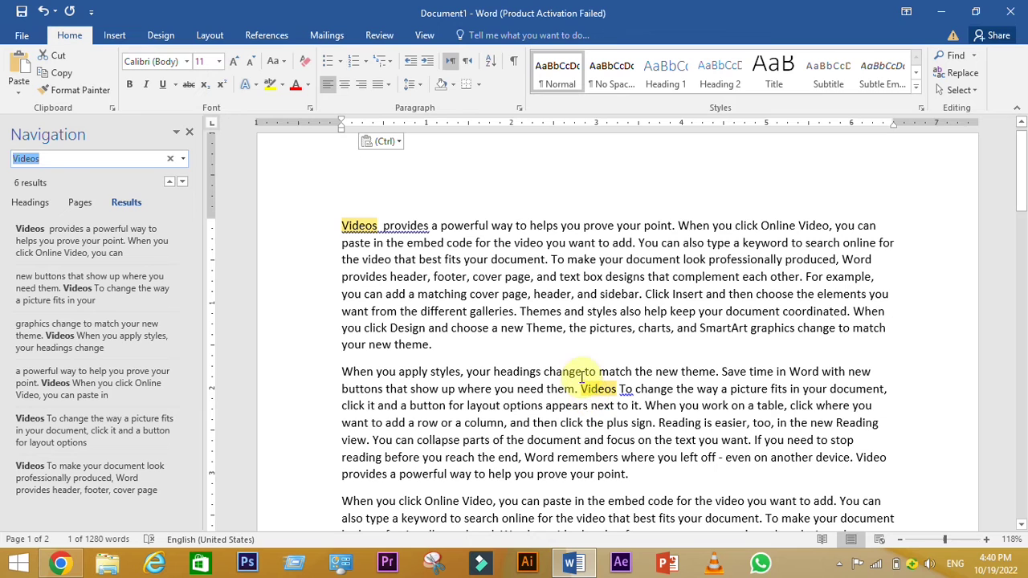
{"action": "left_click_drag", "start_coordinate": [1024, 200], "coordinate": [1021, 307]}
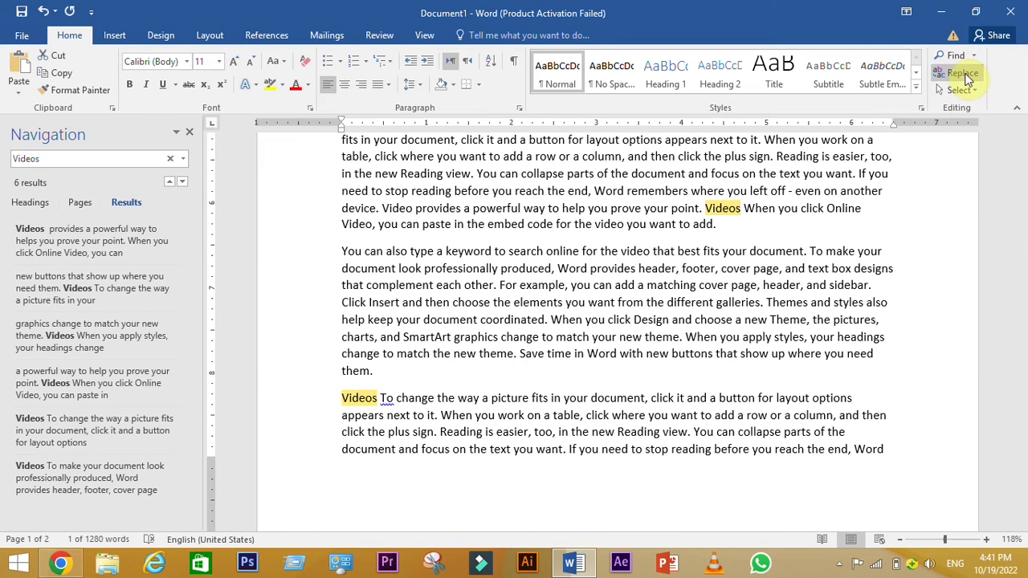
Open Find and Replace for Videos and set the replacement word to Vedio
{"action": "left_click", "coordinate": [964, 73]}
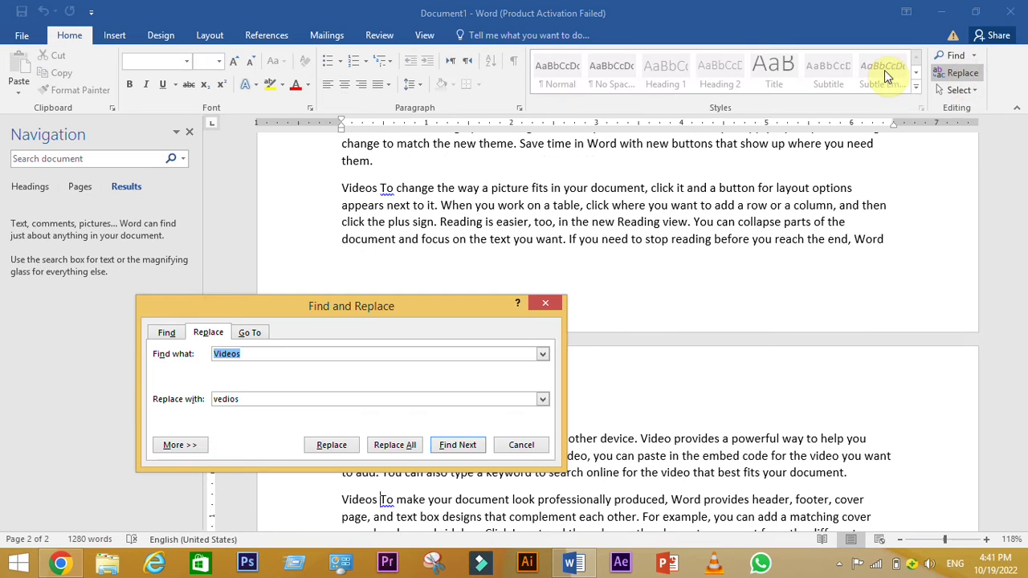
{"action": "left_click_drag", "start_coordinate": [427, 308], "coordinate": [483, 122]}
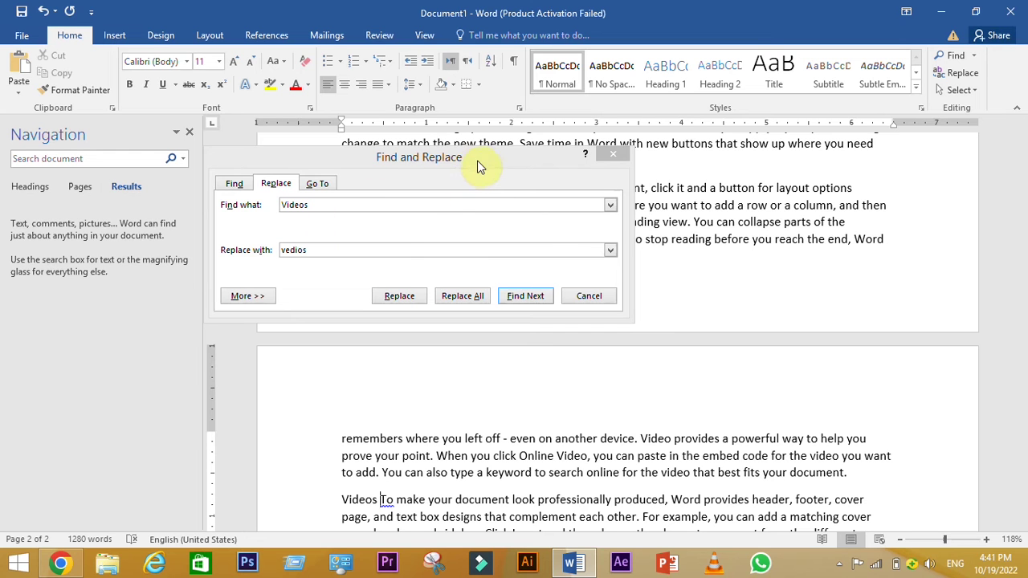
{"action": "left_click_drag", "start_coordinate": [480, 165], "coordinate": [426, 198]}
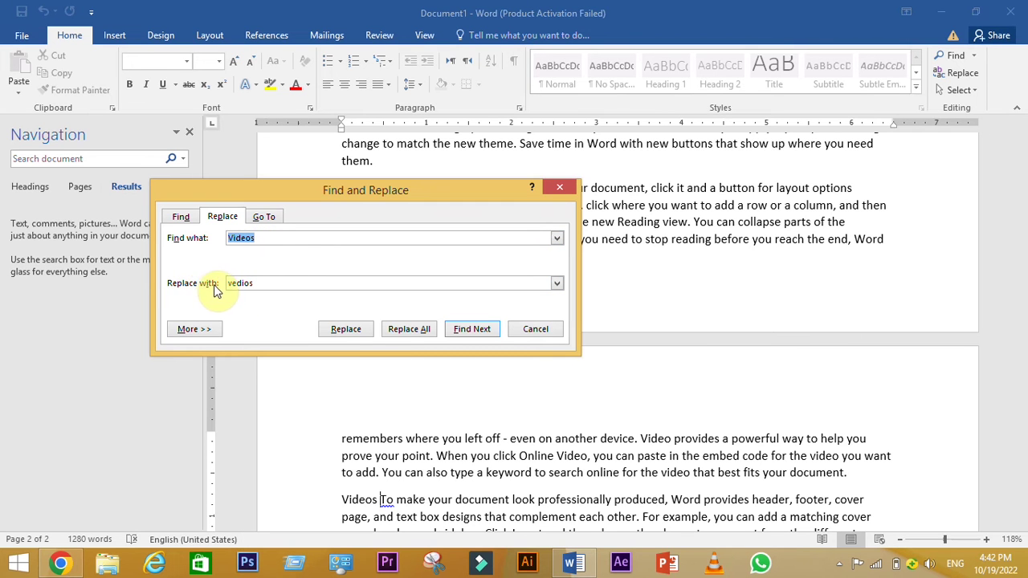
{"action": "left_click", "coordinate": [259, 283]}
{"action": "key", "text": "BackSpace"}
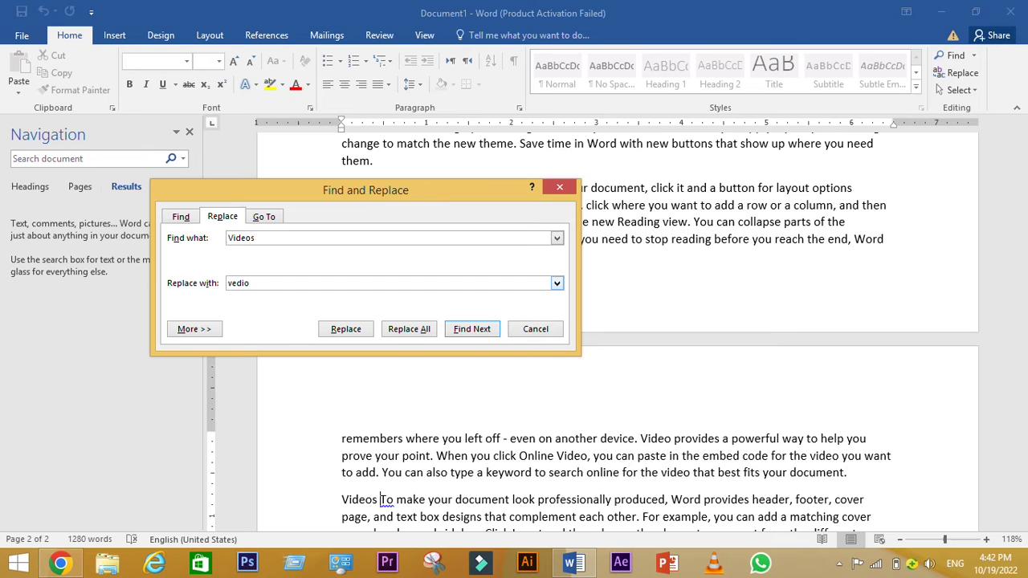
Replace the first Videos match, then Replace All and dismiss the count message
{"action": "left_click", "coordinate": [348, 332]}
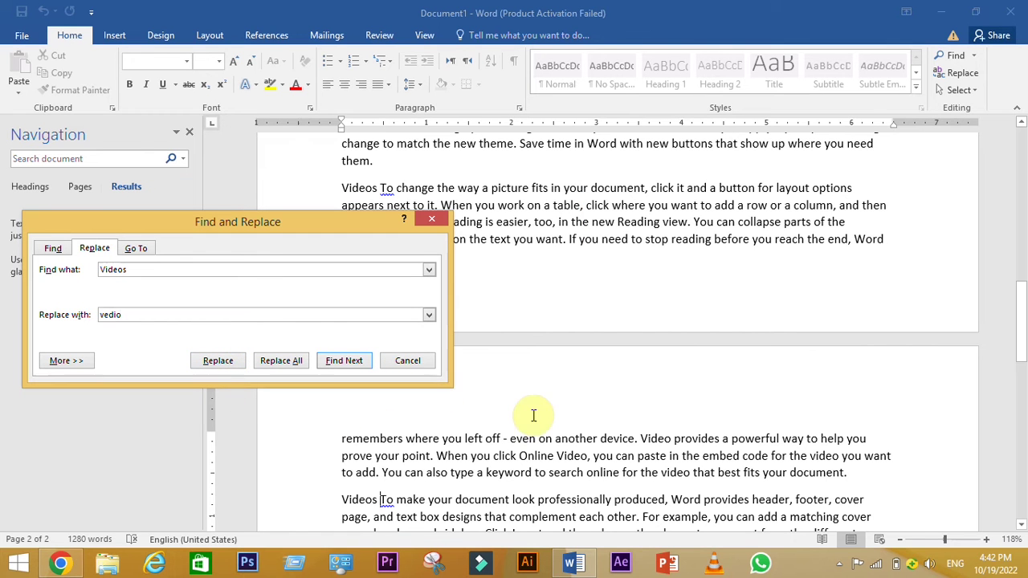
{"action": "left_click", "coordinate": [210, 360]}
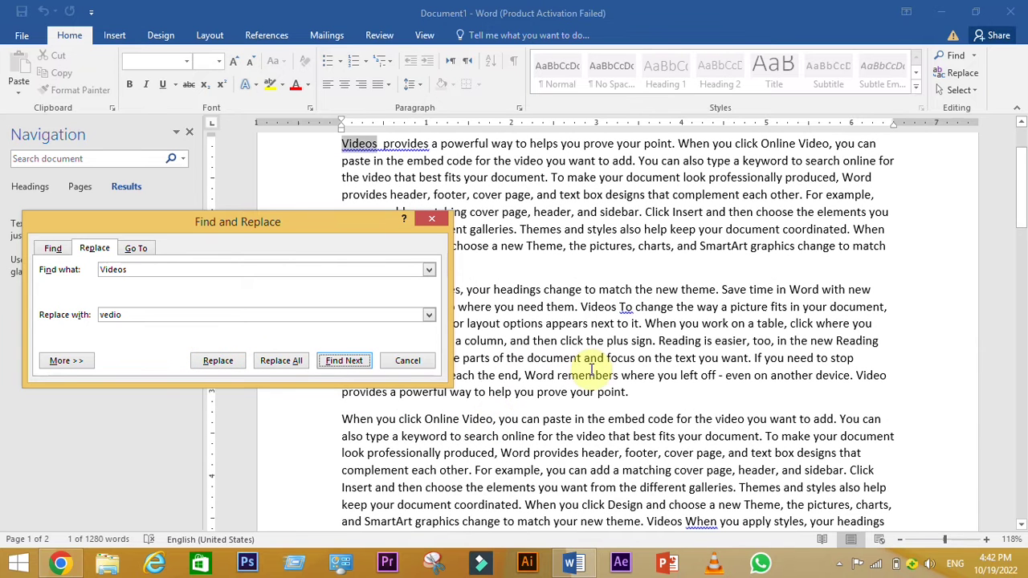
{"action": "left_click", "coordinate": [215, 364]}
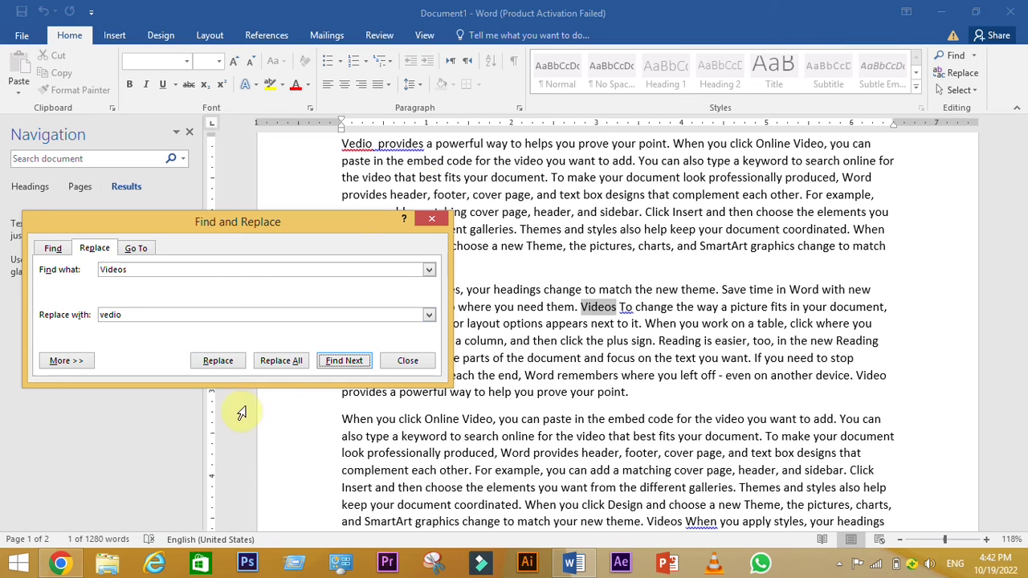
{"action": "left_click", "coordinate": [281, 363]}
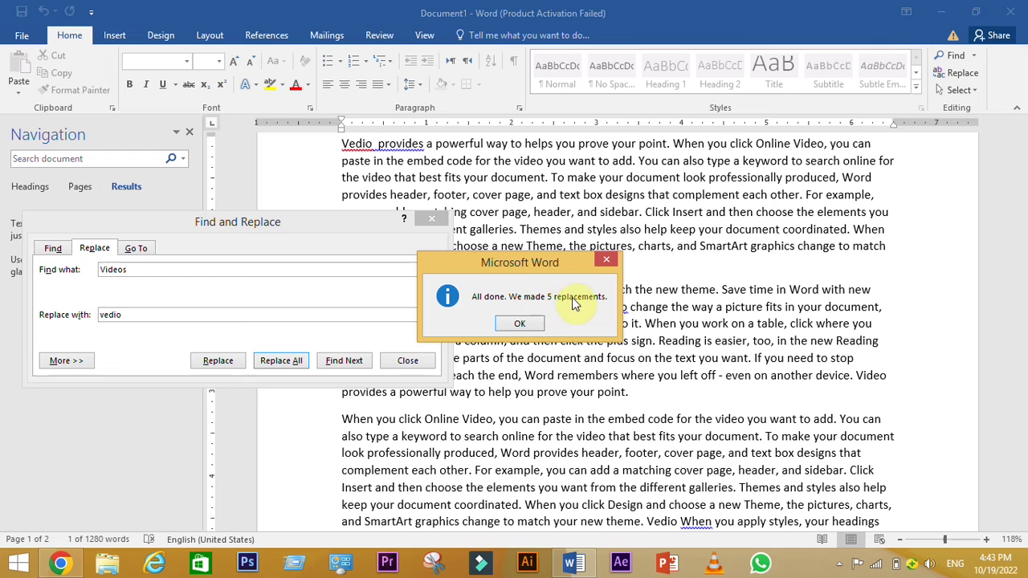
{"action": "left_click", "coordinate": [520, 326]}
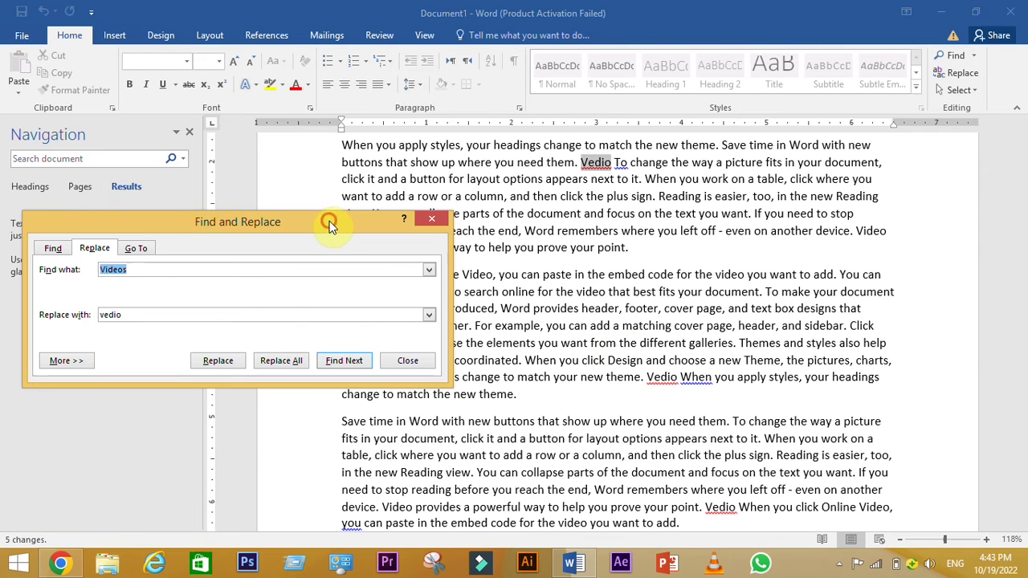
{"action": "left_click_drag", "start_coordinate": [329, 225], "coordinate": [202, 178]}
{"action": "scroll", "coordinate": [1000, 349], "scroll_direction": "down", "scroll_amount": 5}
{"action": "scroll", "coordinate": [1001, 349], "scroll_direction": "down", "scroll_amount": 5}
{"action": "left_click_drag", "start_coordinate": [1009, 419], "coordinate": [978, 171]}
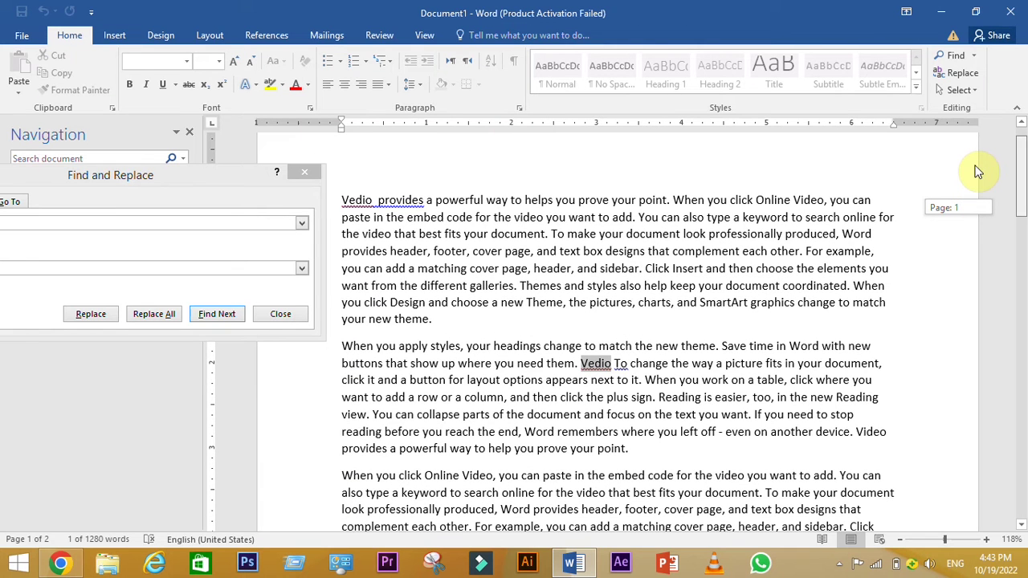
{"action": "left_click_drag", "start_coordinate": [978, 171], "coordinate": [980, 162]}
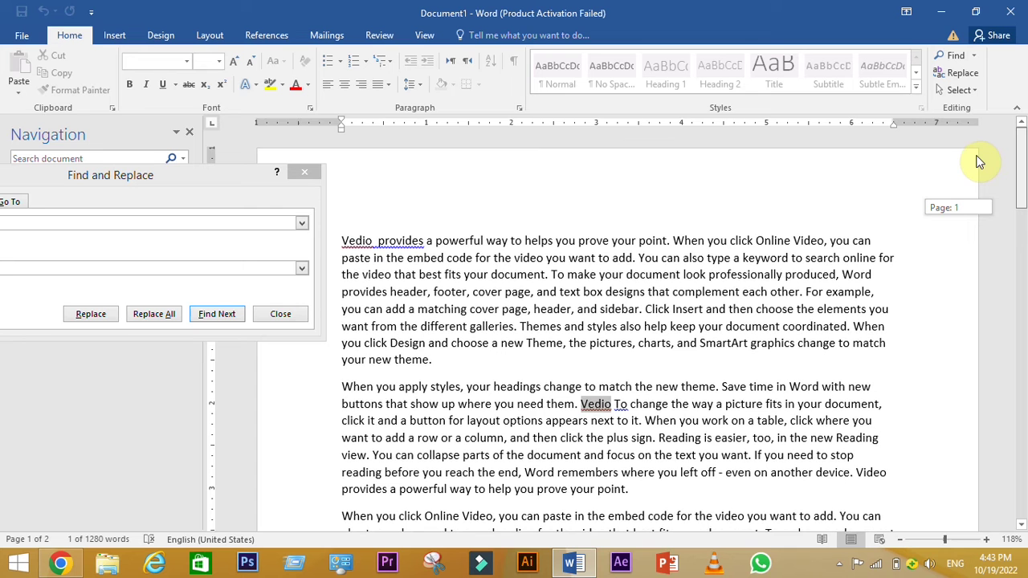
{"action": "left_click", "coordinate": [979, 161]}
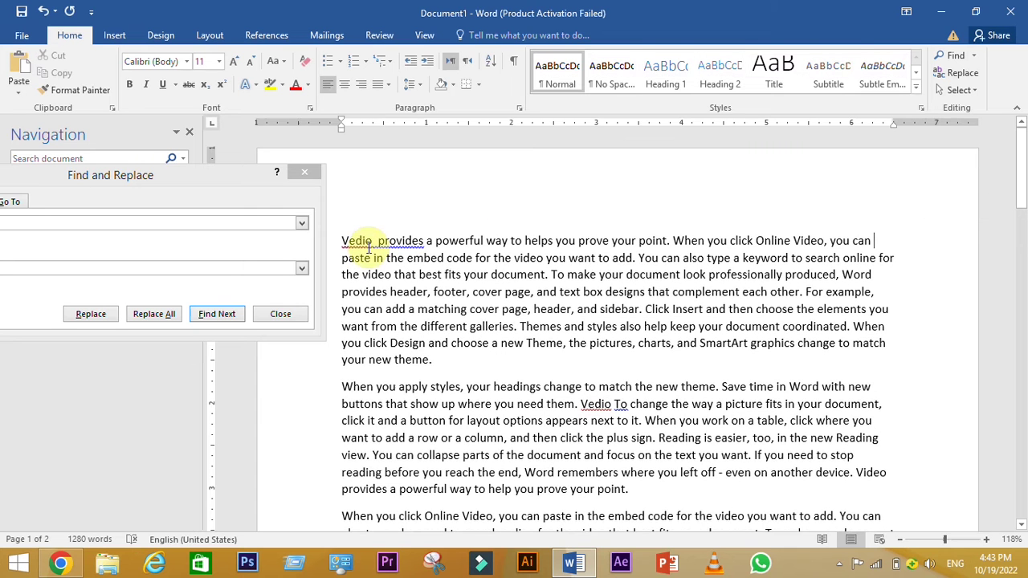
{"action": "left_click", "coordinate": [305, 172]}
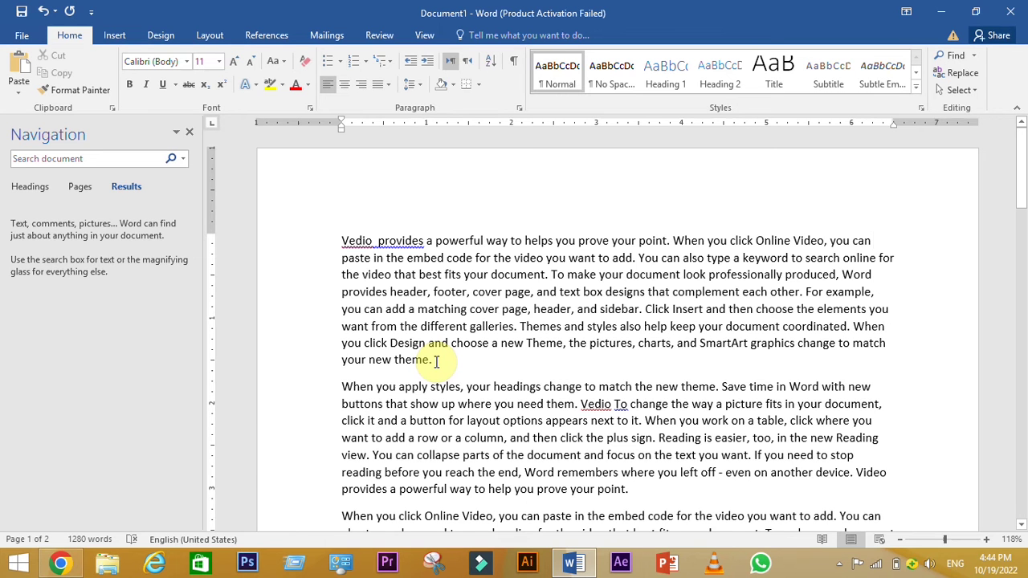
{"action": "key", "text": "ctrl+y"}
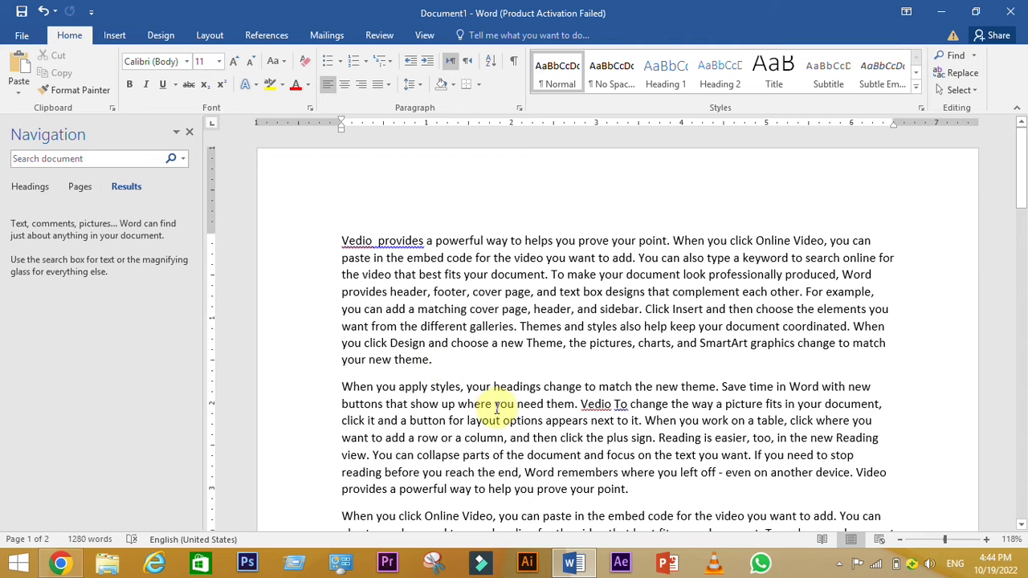
{"action": "scroll", "coordinate": [436, 398], "scroll_direction": "down", "scroll_amount": 1}
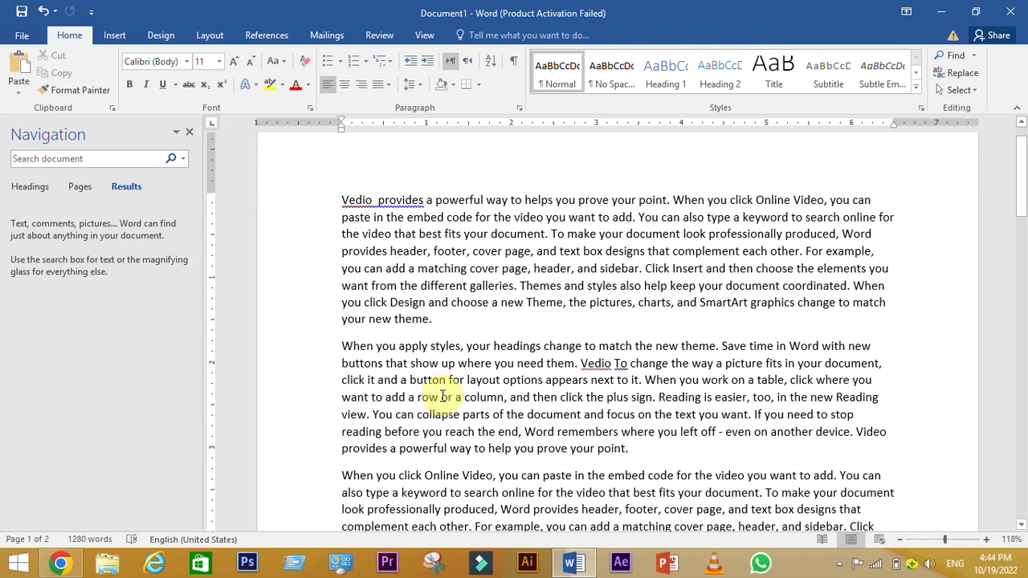
{"action": "scroll", "coordinate": [458, 376], "scroll_direction": "down", "scroll_amount": 1}
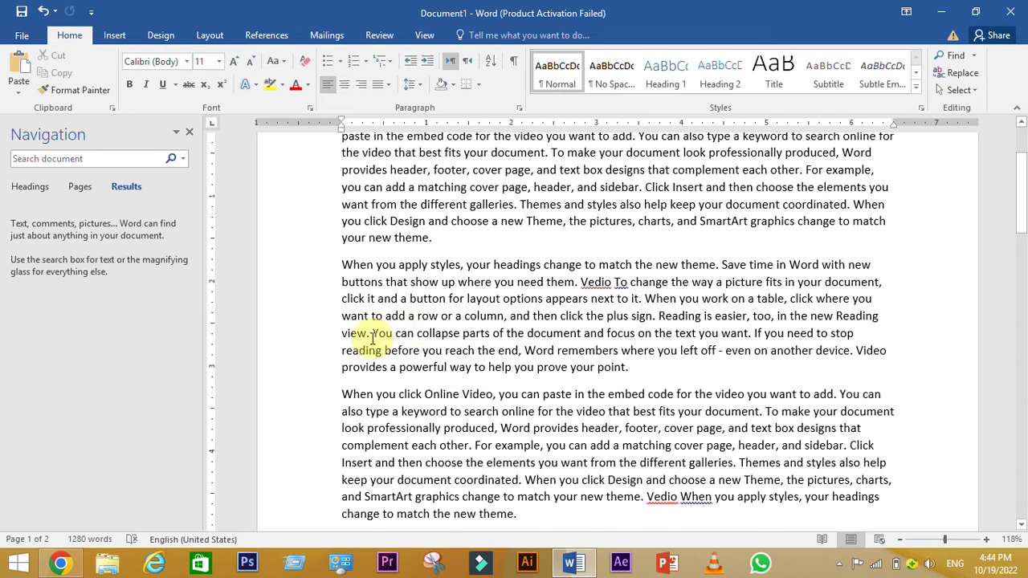
{"action": "scroll", "coordinate": [361, 339], "scroll_direction": "up", "scroll_amount": 2}
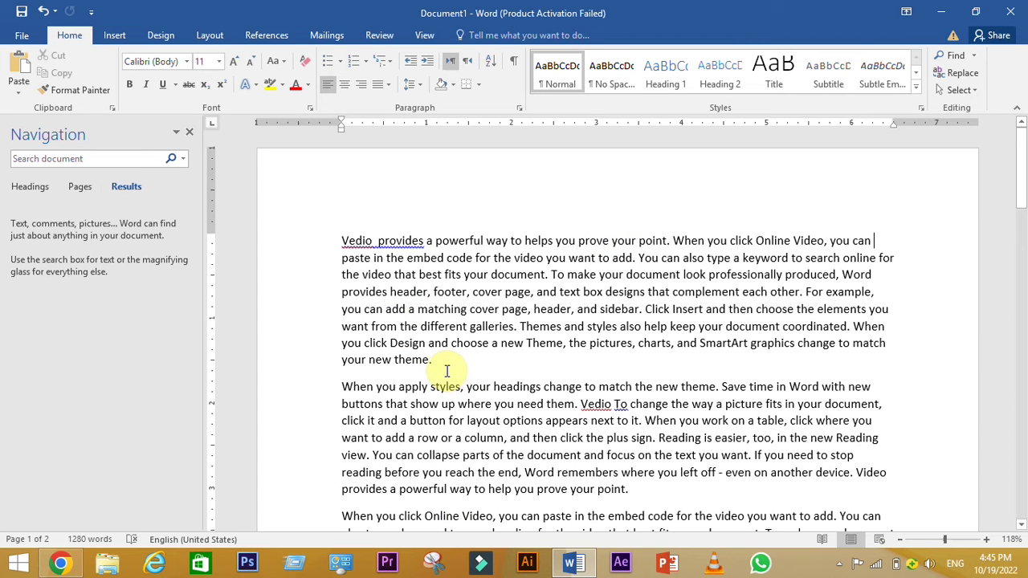
{"action": "left_click_drag", "start_coordinate": [610, 239], "coordinate": [576, 238]}
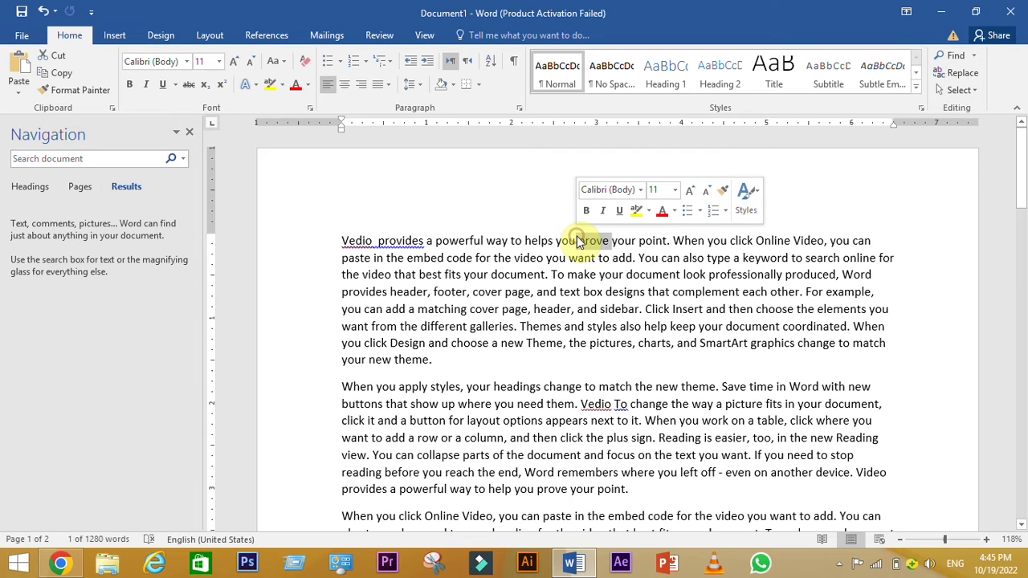
{"action": "mouse_move", "coordinate": [430, 361]}
{"action": "left_mouse_down"}
{"action": "mouse_move", "coordinate": [393, 329]}
{"action": "mouse_move", "coordinate": [329, 231]}
{"action": "left_mouse_up"}
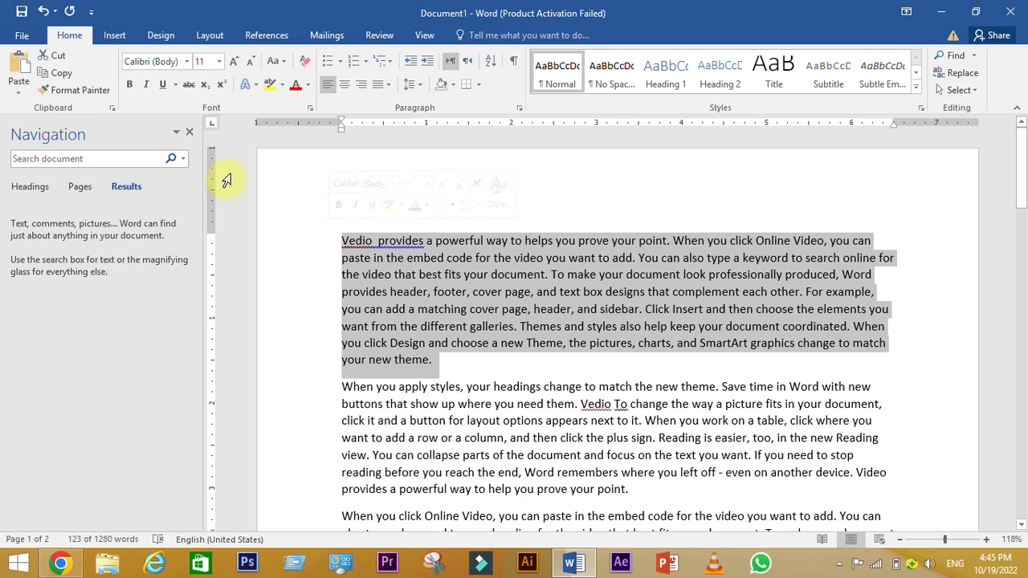
Search for 'prove' and set the Replace dialog's replacement word to 'proves'
{"action": "left_click", "coordinate": [88, 159]}
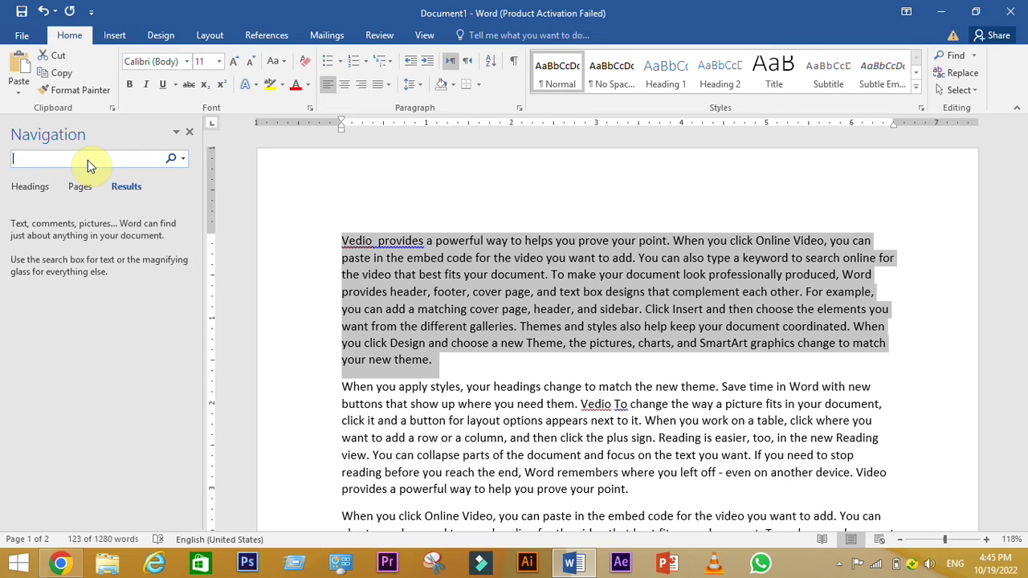
{"action": "type", "text": "prove"}
{"action": "left_click", "coordinate": [957, 74]}
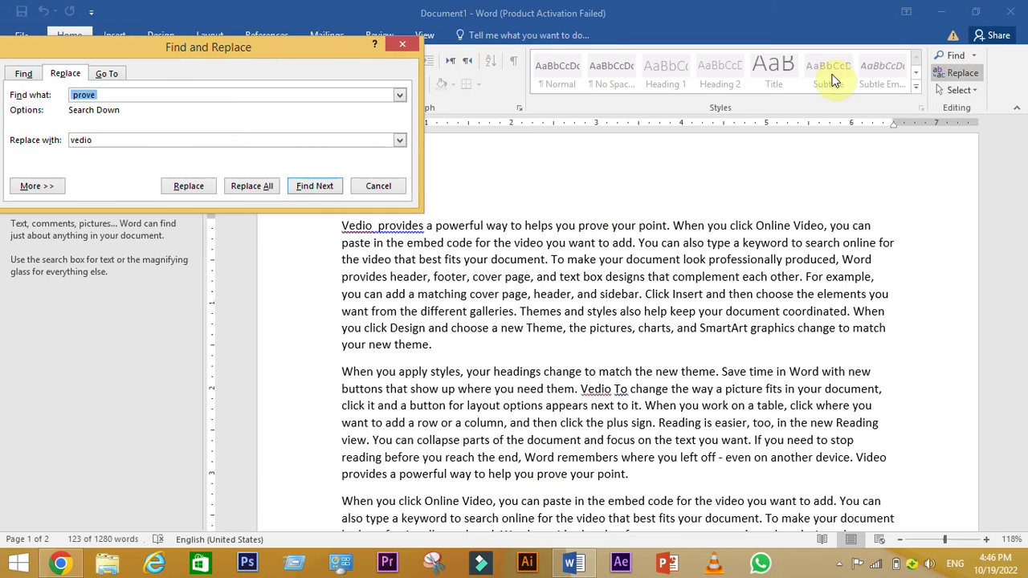
{"action": "mouse_move", "coordinate": [322, 48]}
{"action": "left_mouse_down"}
{"action": "mouse_move", "coordinate": [318, 71]}
{"action": "mouse_move", "coordinate": [457, 333]}
{"action": "left_mouse_up"}
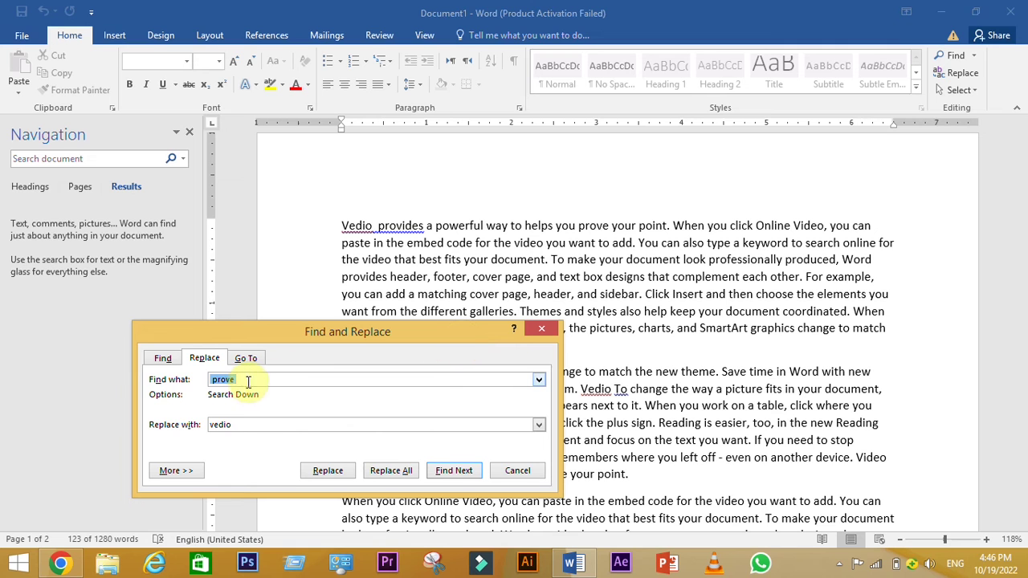
{"action": "left_click", "coordinate": [232, 424]}
{"action": "key", "text": "BackSpace"}
{"action": "key", "text": "BackSpace"}
{"action": "key", "text": "BackSpace"}
{"action": "type", "text": "proves"}
Replace the first found 'prove' with 'proves' and close the dialog
{"action": "left_click", "coordinate": [327, 471]}
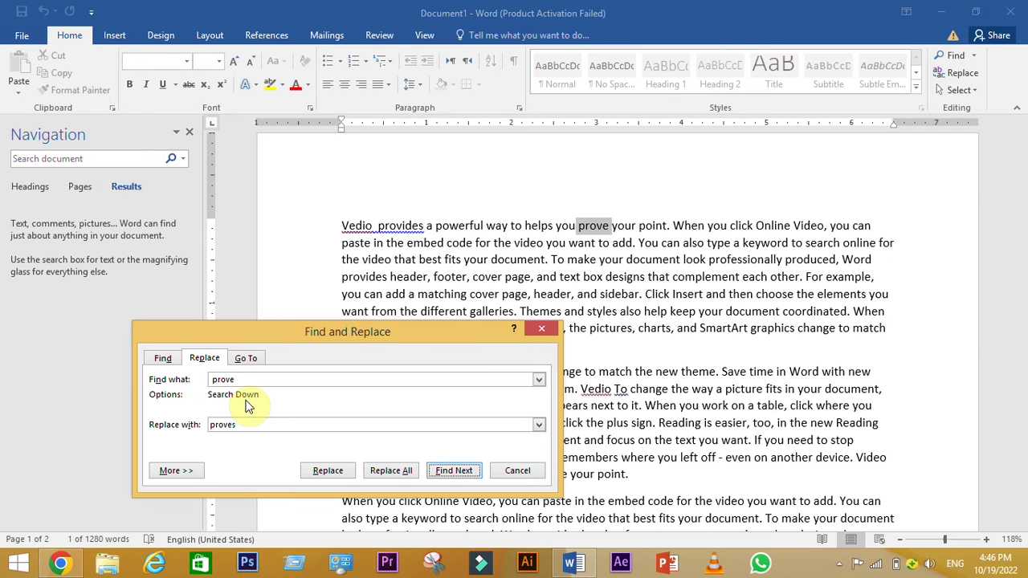
{"action": "key", "text": "alt+r"}
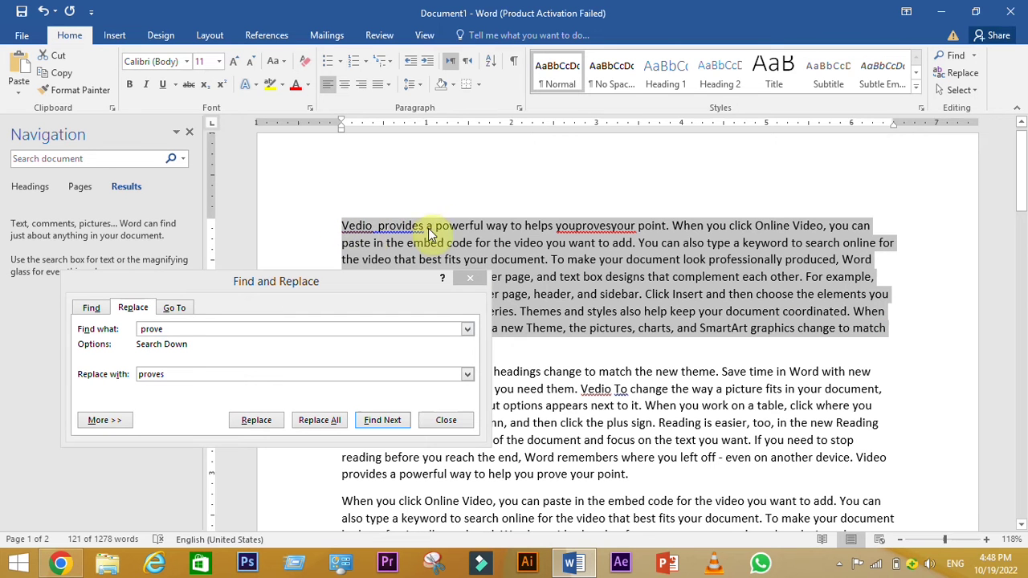
{"action": "key", "text": "Escape"}
{"action": "key", "text": "ctrl+z"}
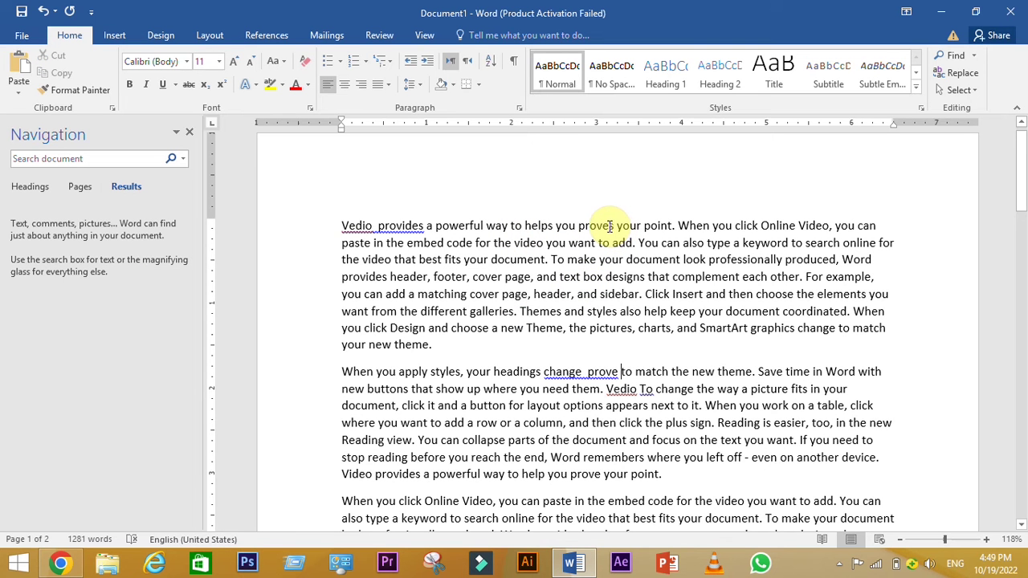
Put the cursor after 'prove' in paragraph two and show the Find dropdown options
{"action": "left_click", "coordinate": [618, 372]}
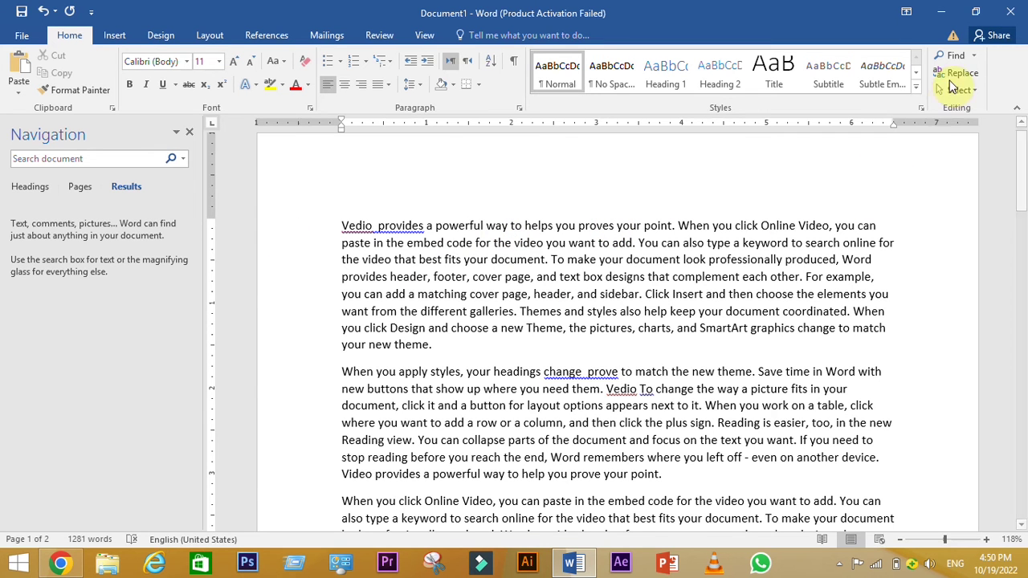
{"action": "left_click", "coordinate": [973, 56]}
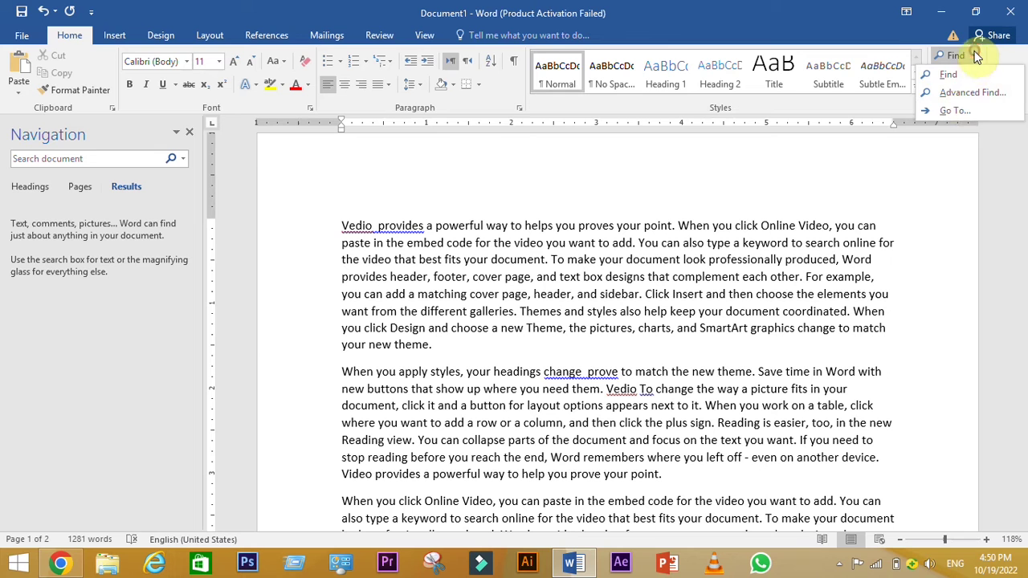
Close the Find dropdown without choosing any option
{"action": "left_click", "coordinate": [961, 113]}
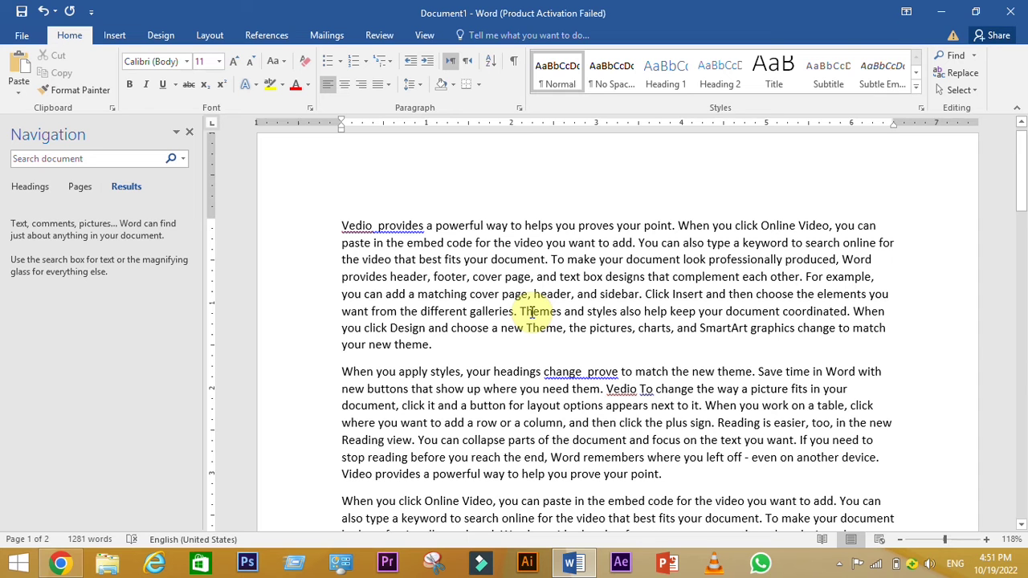
Use Ctrl+G Go To to jump to page 2 of the document
{"action": "key", "text": "ctrl+g"}
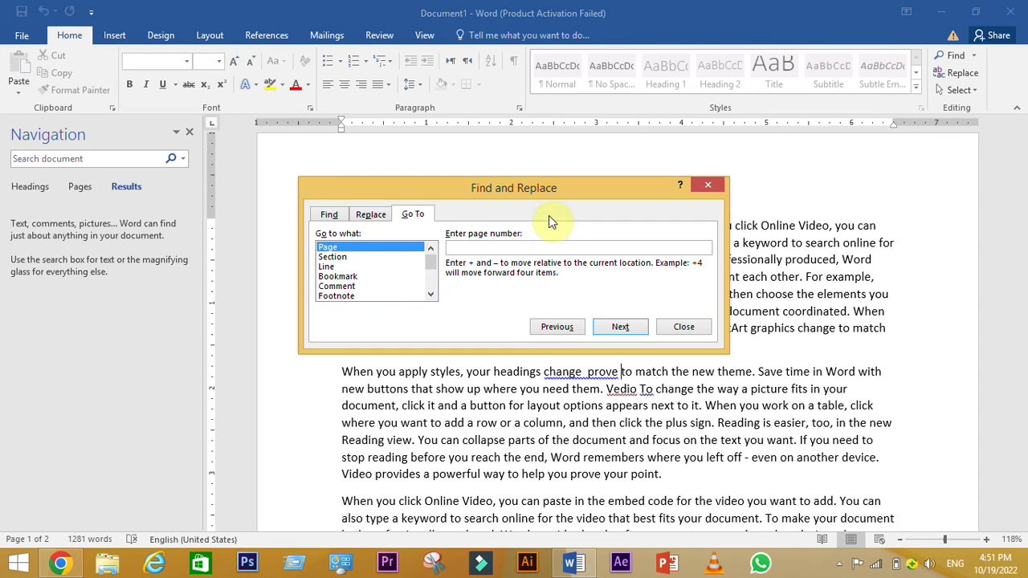
{"action": "left_click_drag", "start_coordinate": [571, 188], "coordinate": [522, 198]}
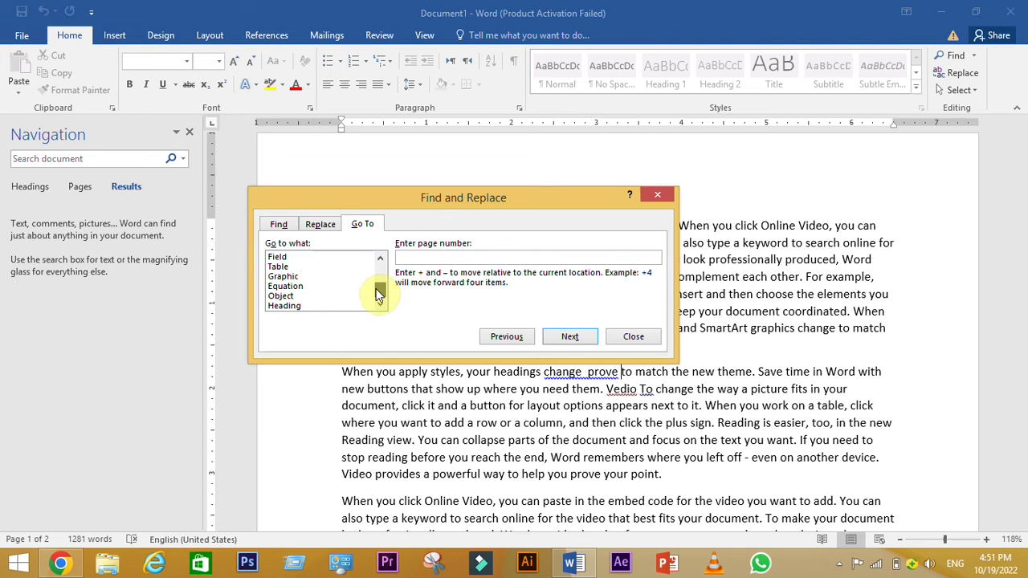
{"action": "scroll", "coordinate": [379, 277], "scroll_direction": "down", "scroll_amount": 2}
{"action": "scroll", "coordinate": [379, 273], "scroll_direction": "up", "scroll_amount": 2}
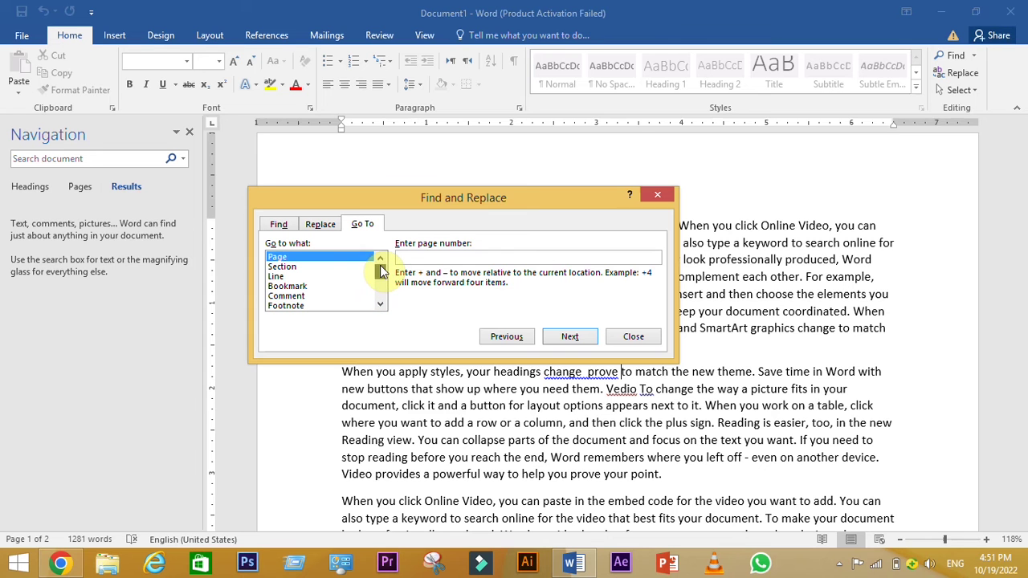
{"action": "left_click", "coordinate": [463, 256]}
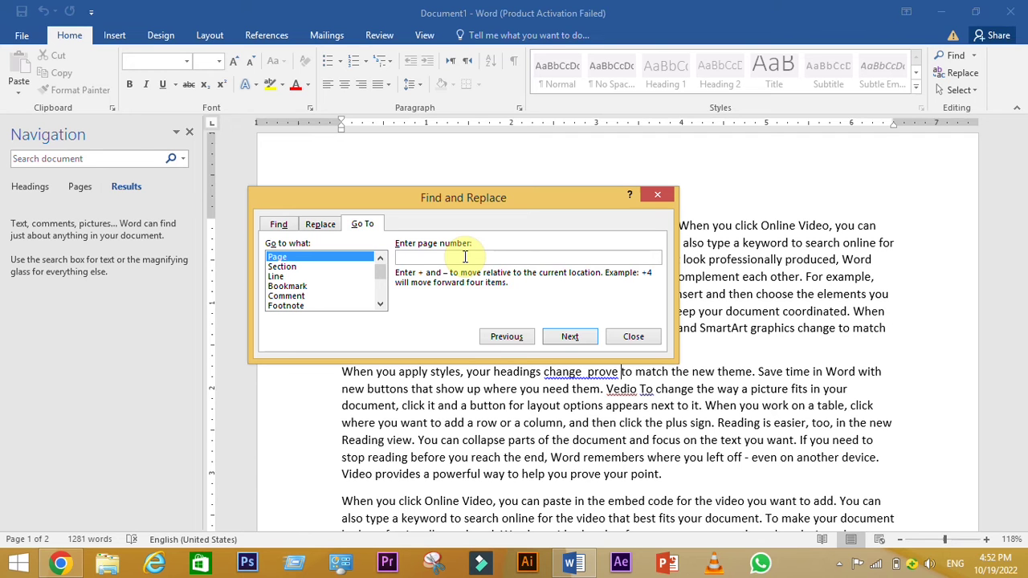
{"action": "type", "text": "2"}
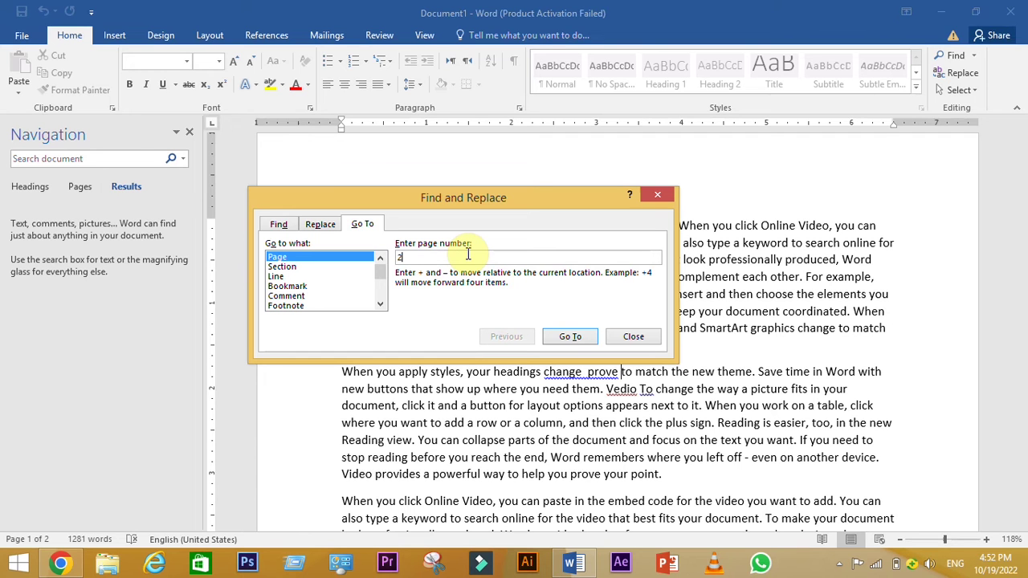
{"action": "left_click", "coordinate": [575, 339]}
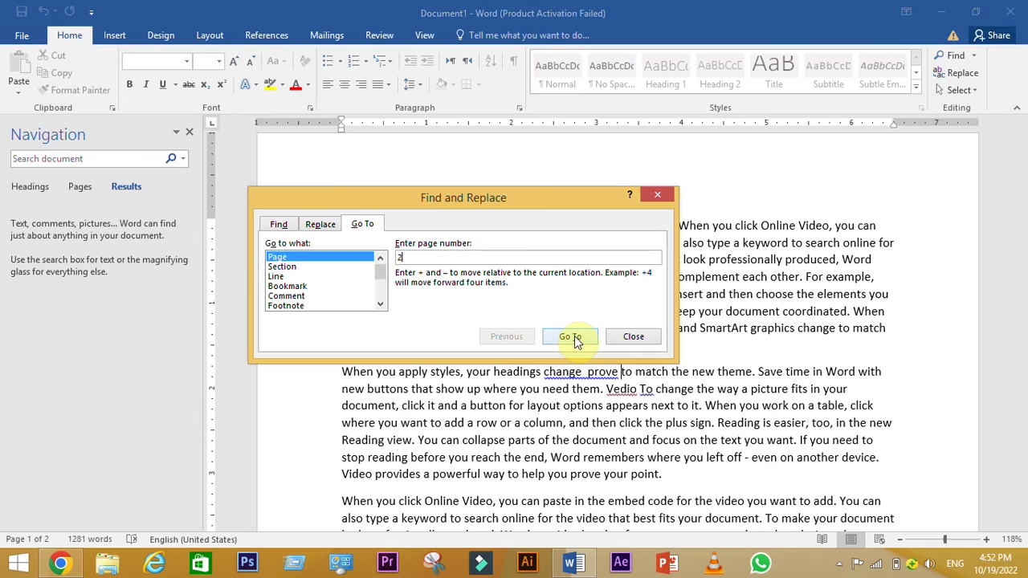
{"action": "left_click", "coordinate": [575, 339]}
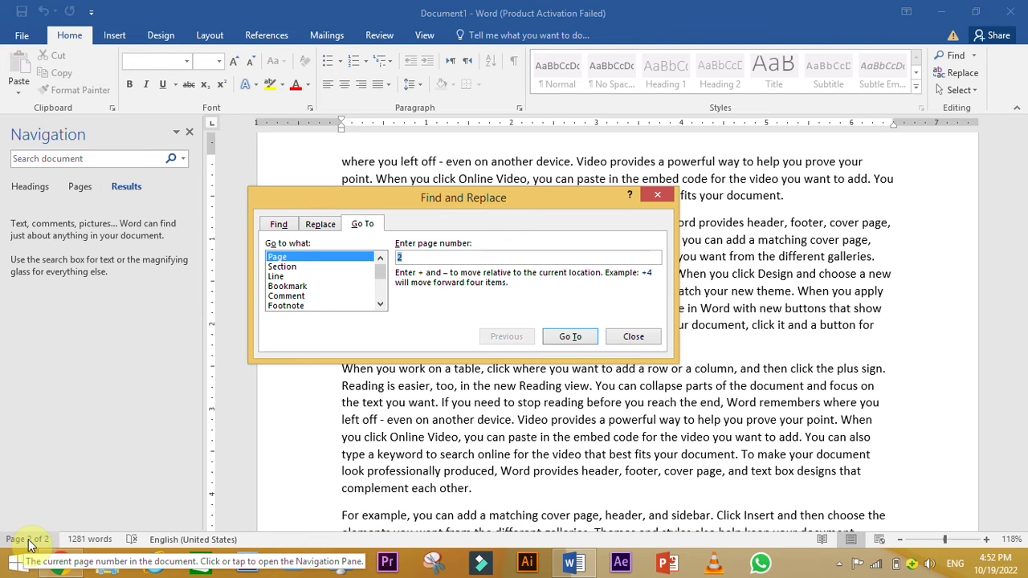
Move the Go To dialog up and left and return focus to the document
{"action": "left_click", "coordinate": [30, 543]}
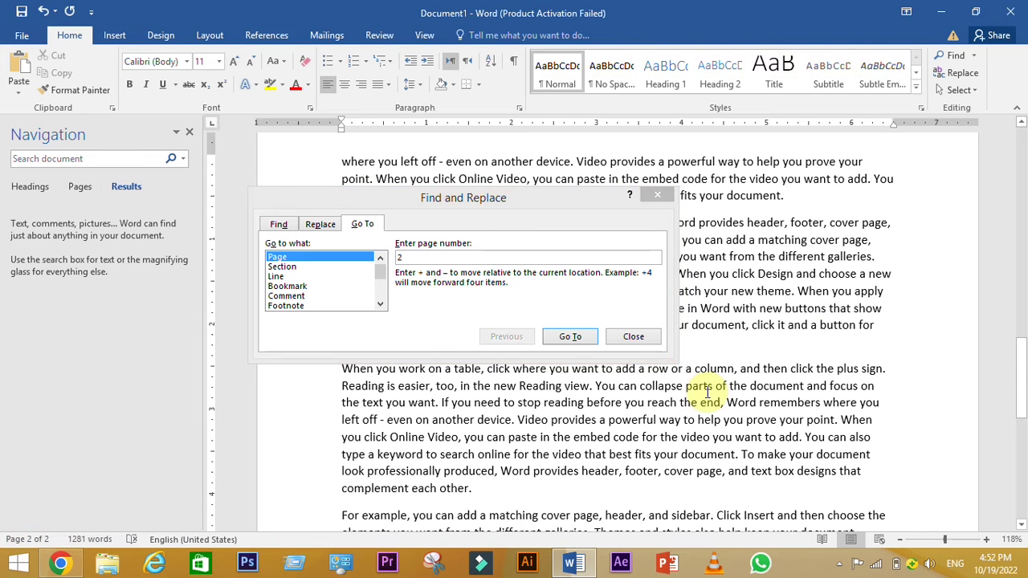
{"action": "left_click_drag", "start_coordinate": [525, 199], "coordinate": [358, 153]}
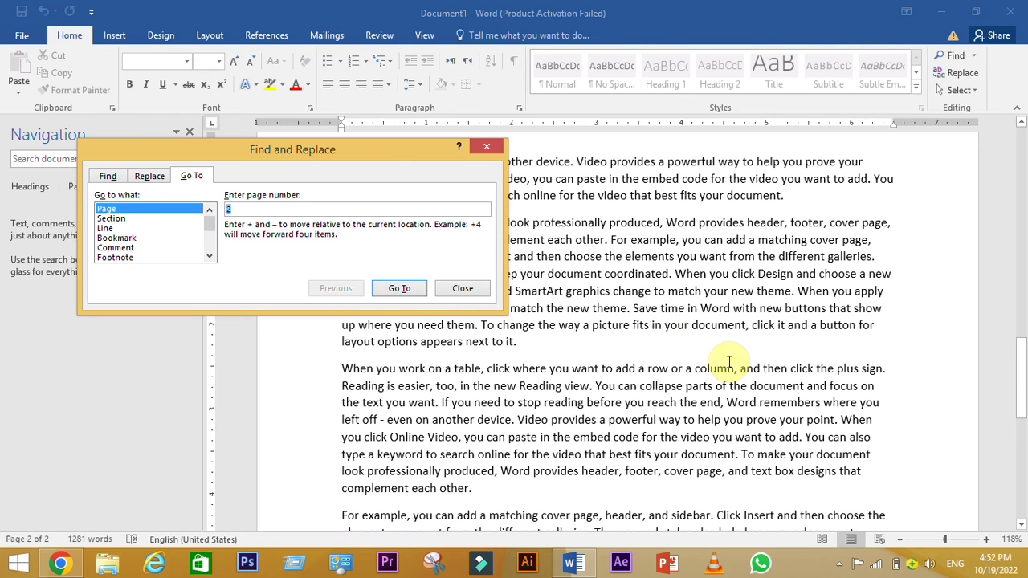
{"action": "left_click", "coordinate": [551, 420]}
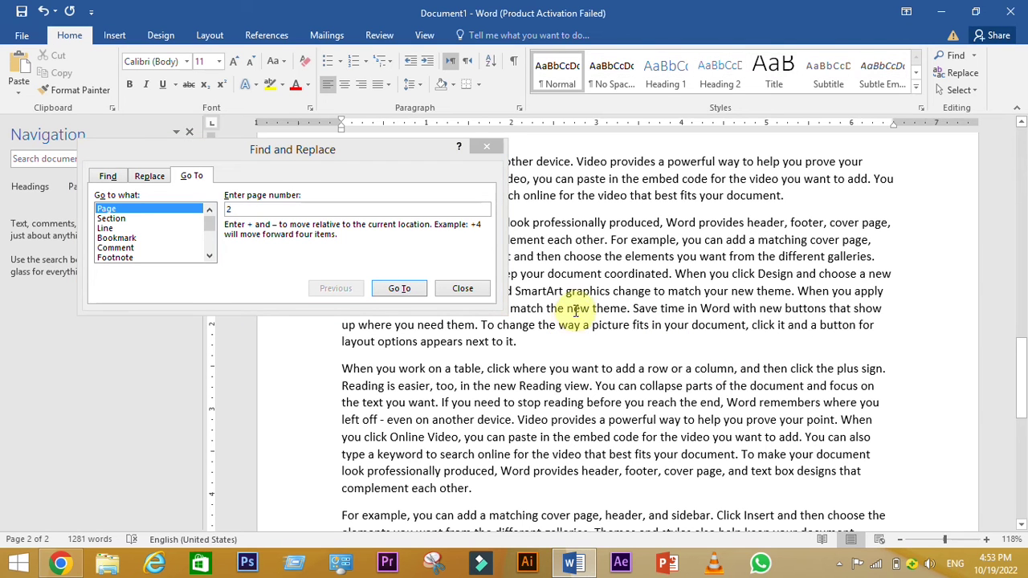
Switch Go To to Line and jump to line 25
{"action": "left_click", "coordinate": [104, 229]}
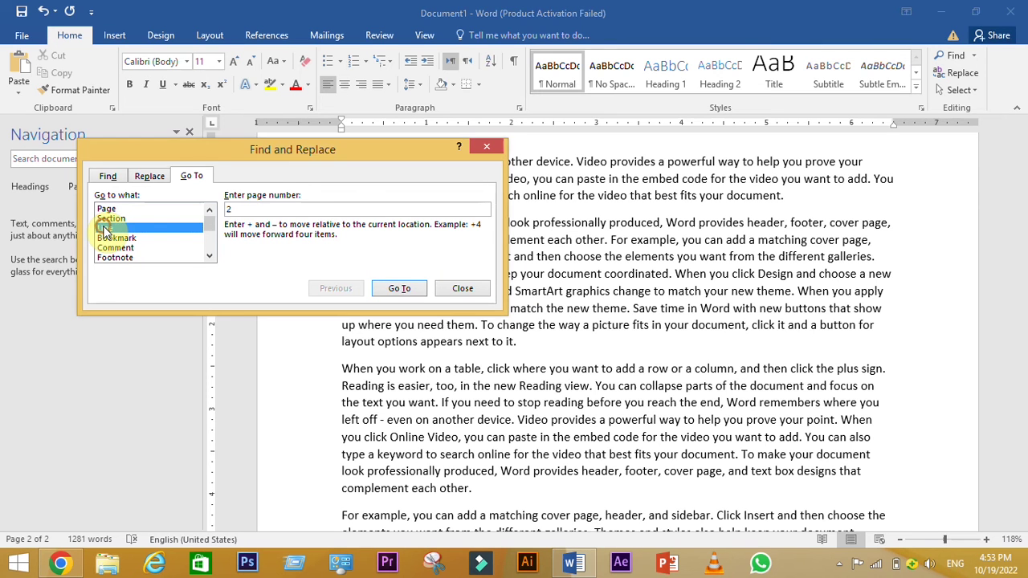
{"action": "left_click", "coordinate": [261, 211]}
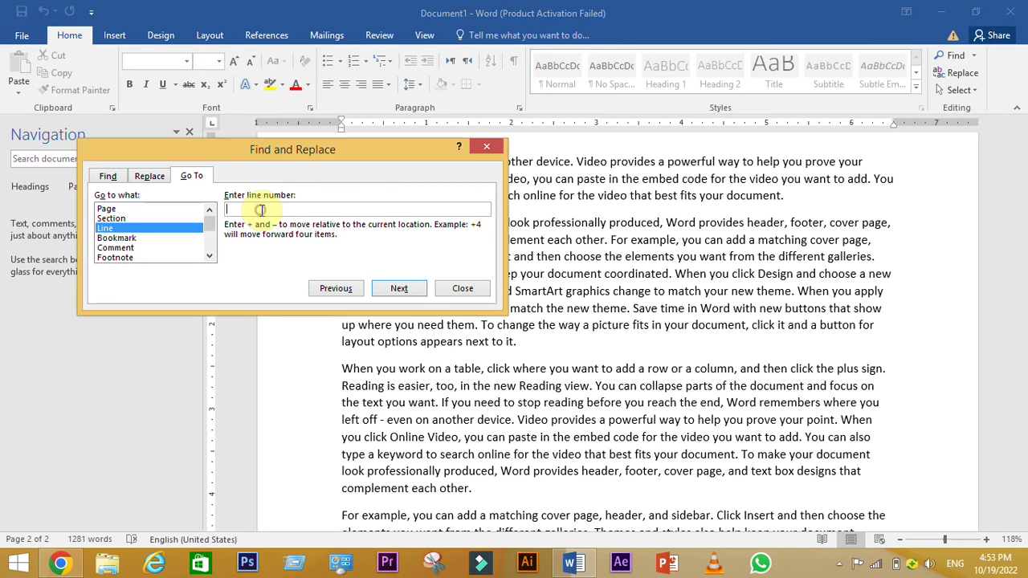
{"action": "type", "text": "25"}
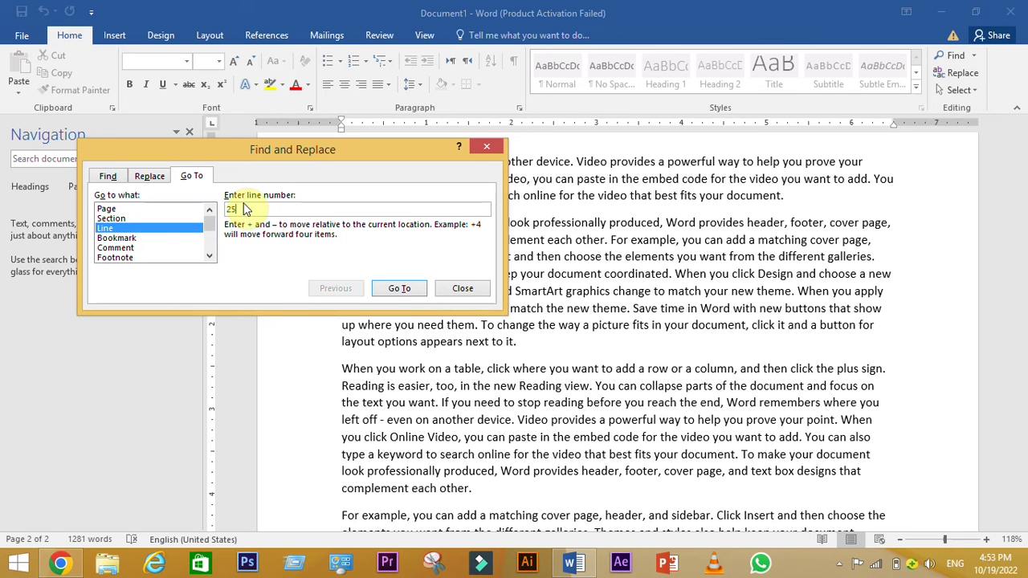
{"action": "left_click", "coordinate": [409, 290]}
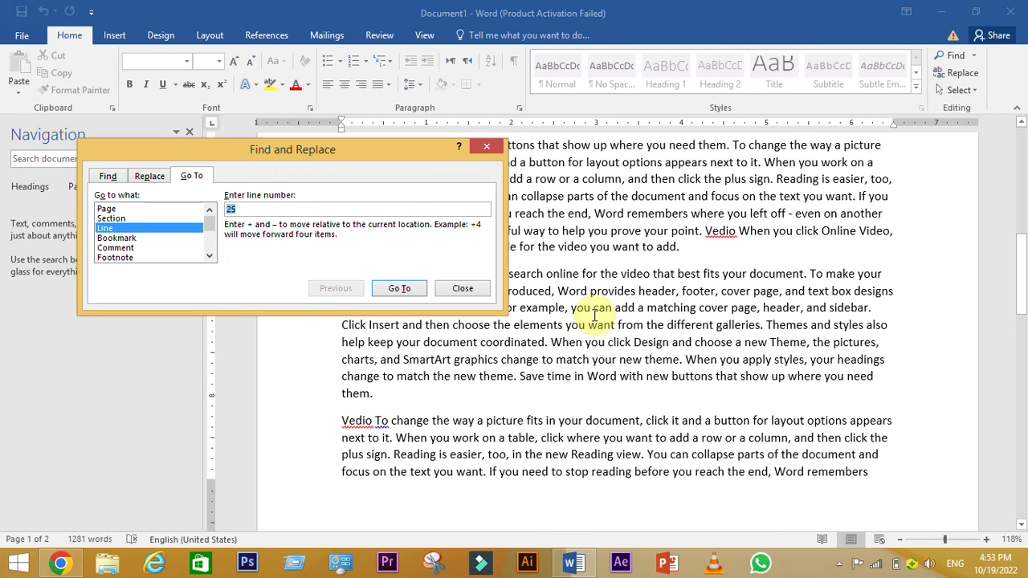
Jump back to line 5 and move the Find and Replace window aside
{"action": "key", "text": "BackSpace"}
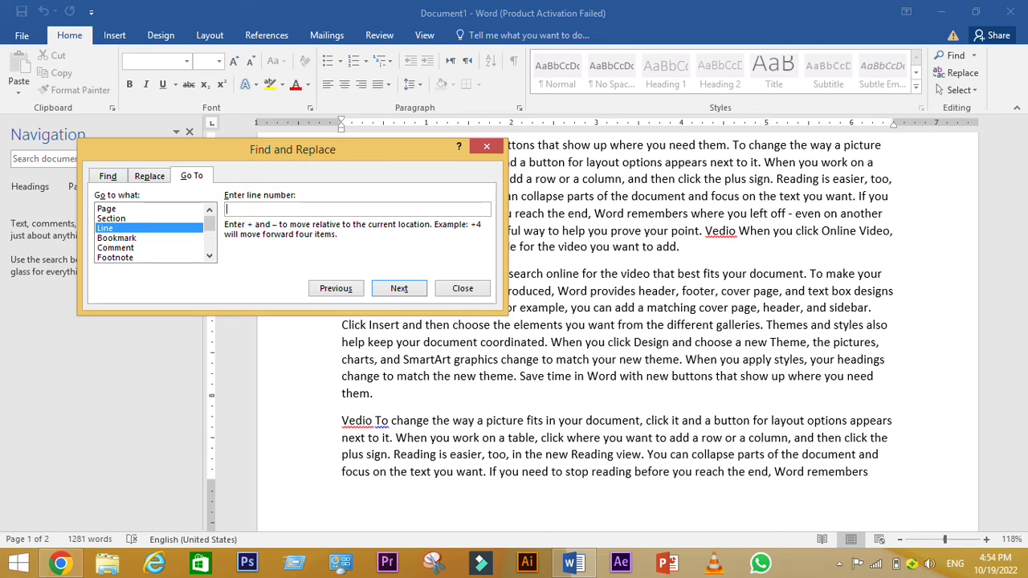
{"action": "type", "text": "5"}
{"action": "left_click", "coordinate": [399, 290]}
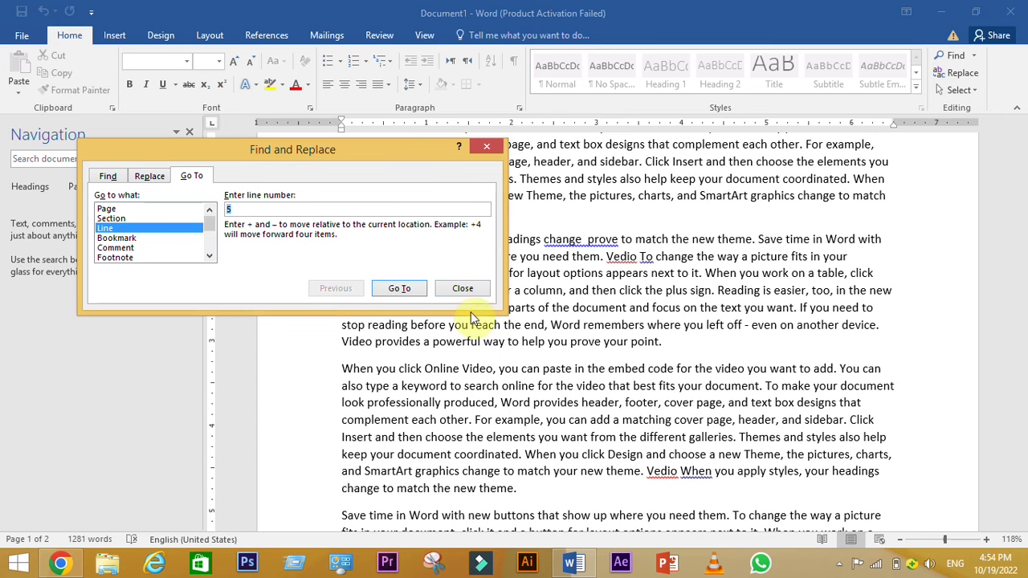
{"action": "left_click_drag", "start_coordinate": [417, 152], "coordinate": [221, 162]}
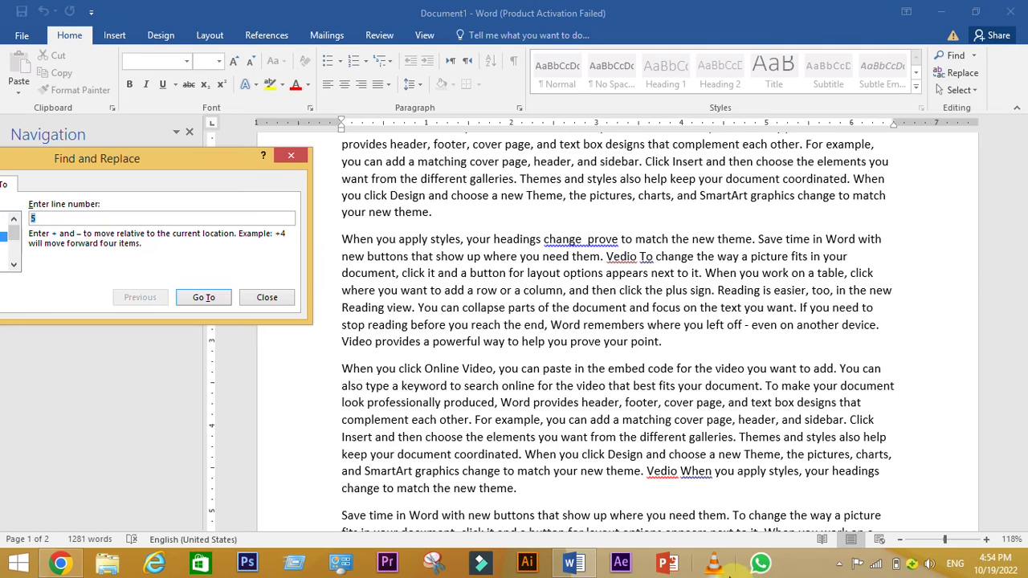
{"action": "scroll", "coordinate": [643, 321], "scroll_direction": "up", "scroll_amount": 3}
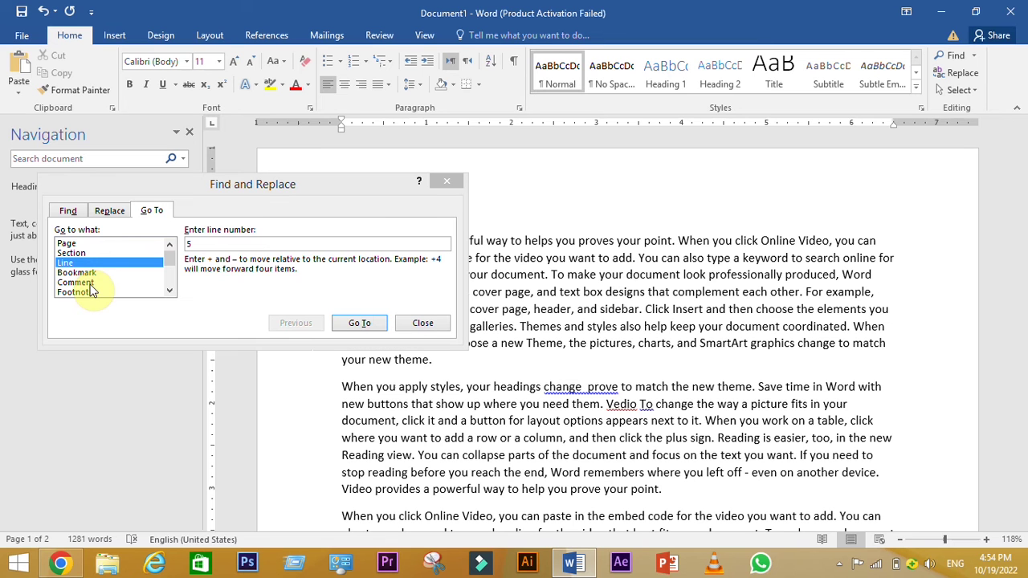
Set Go to what to Bookmark and move the Find and Replace window aside
{"action": "left_click", "coordinate": [84, 274]}
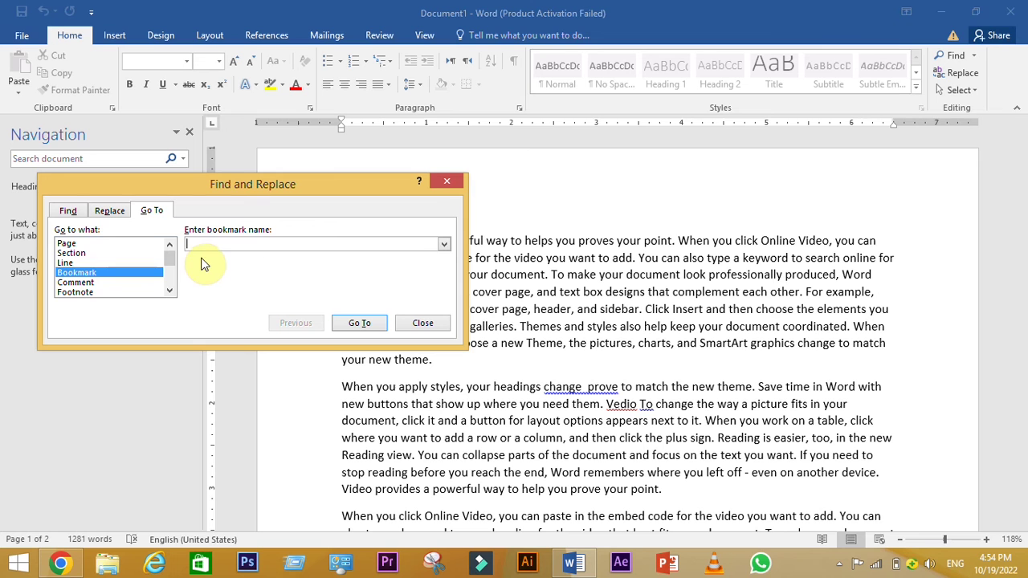
{"action": "left_click_drag", "start_coordinate": [241, 184], "coordinate": [204, 157]}
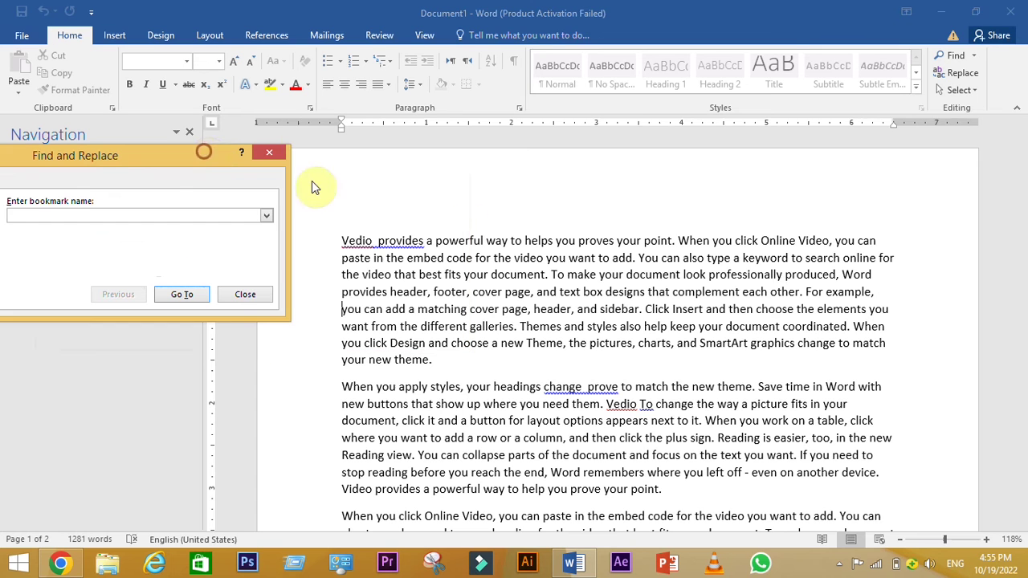
{"action": "mouse_move", "coordinate": [1021, 168]}
{"action": "left_mouse_down"}
{"action": "mouse_move", "coordinate": [1021, 412]}
{"action": "mouse_move", "coordinate": [739, 330]}
{"action": "mouse_move", "coordinate": [339, 256]}
{"action": "left_mouse_up"}
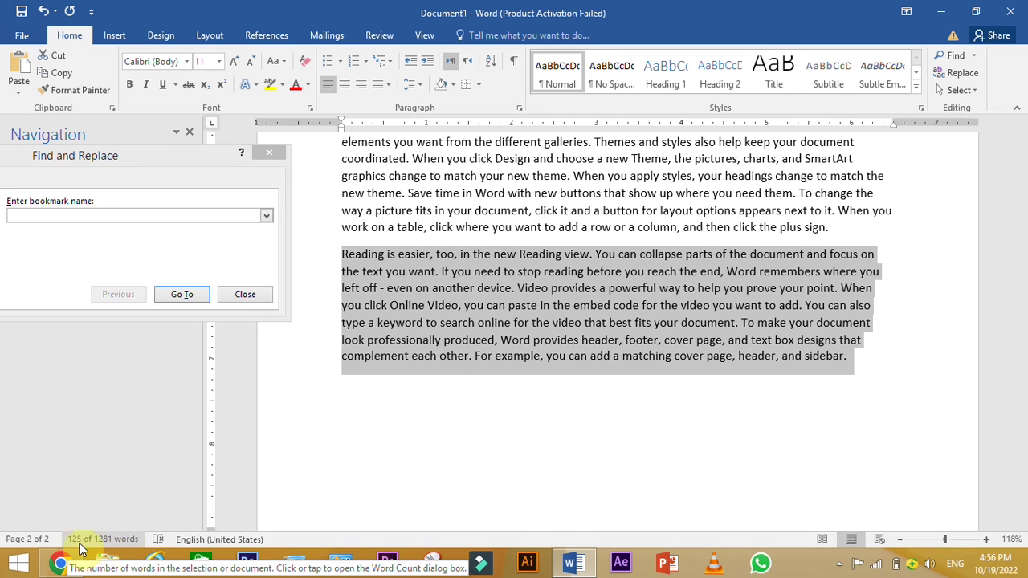
Place the cursor below the 'Vedio To make your document…' paragraph and dismiss Find and Replace
{"action": "left_click", "coordinate": [394, 415]}
{"action": "scroll", "coordinate": [400, 412], "scroll_direction": "up", "scroll_amount": 2}
{"action": "scroll", "coordinate": [401, 412], "scroll_direction": "down", "scroll_amount": 2}
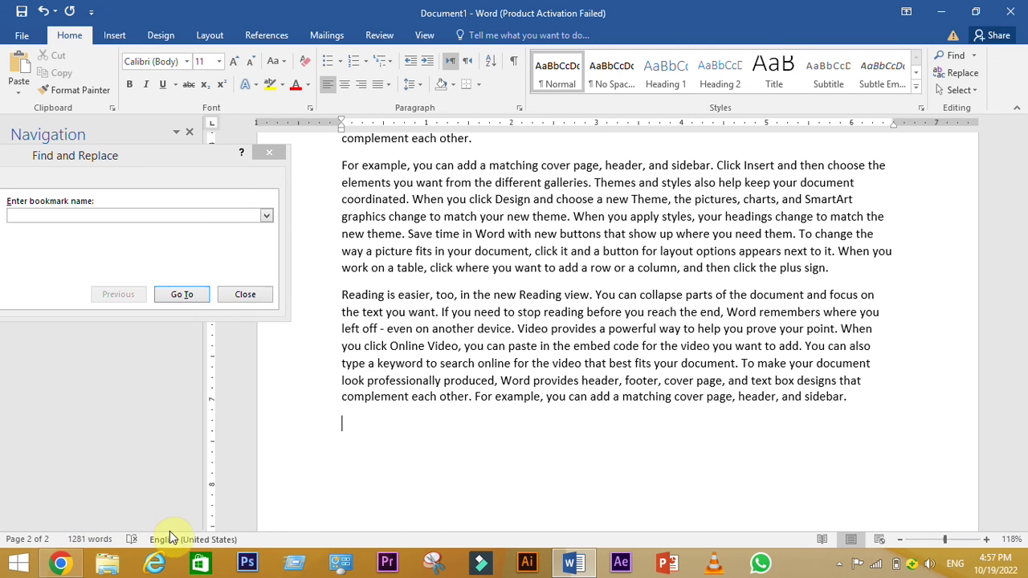
{"action": "scroll", "coordinate": [482, 426], "scroll_direction": "up", "scroll_amount": 5}
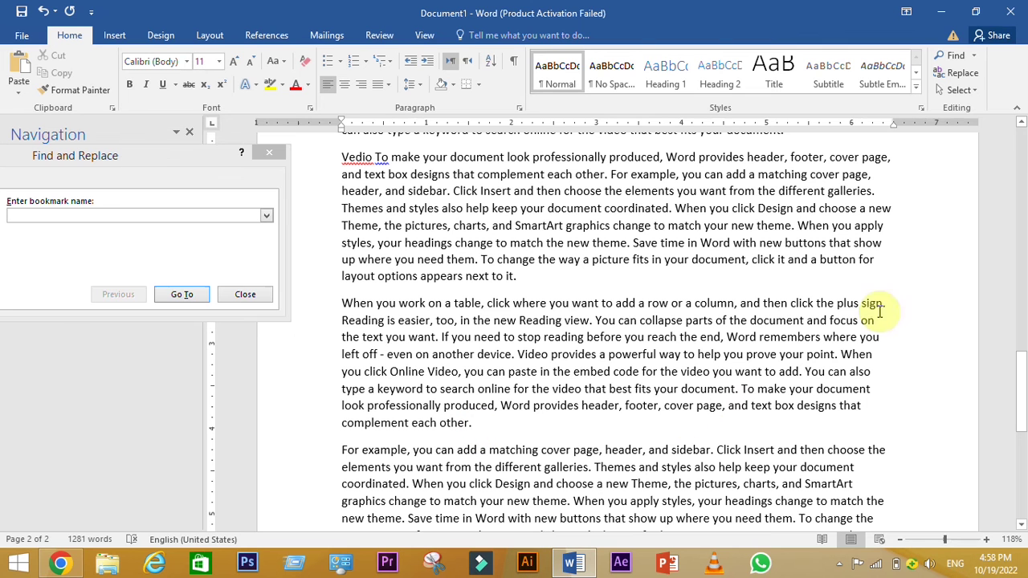
{"action": "key", "text": "Escape"}
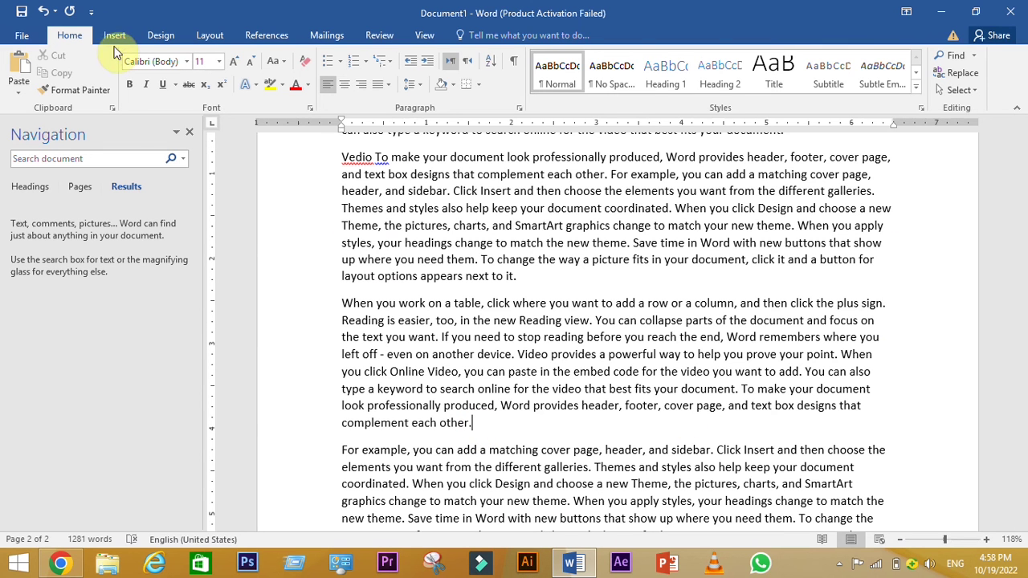
Add a bookmark named 'toaday' after 'complement each other.' from Insert > Bookmark
{"action": "left_click", "coordinate": [115, 37]}
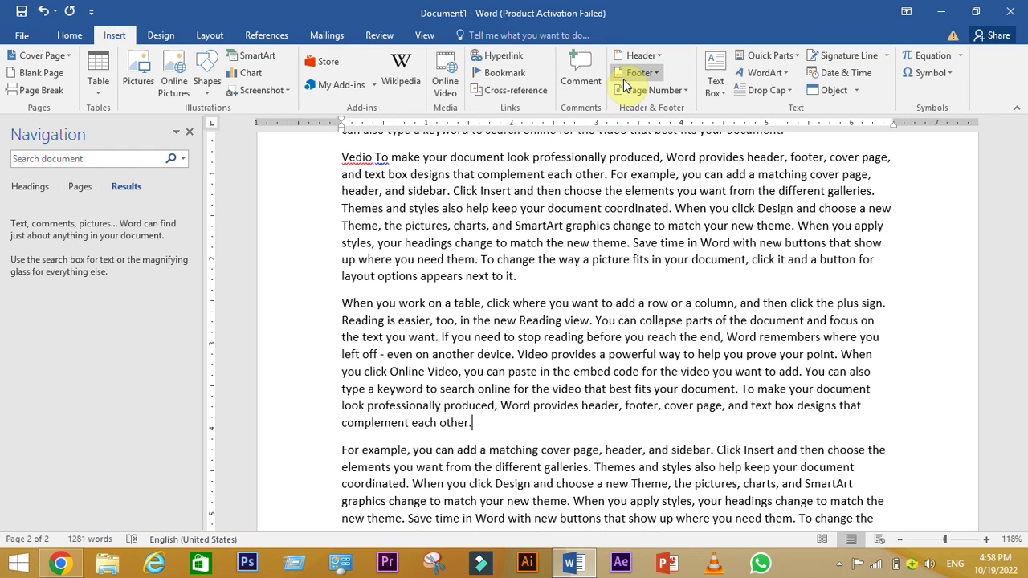
{"action": "left_click", "coordinate": [506, 73]}
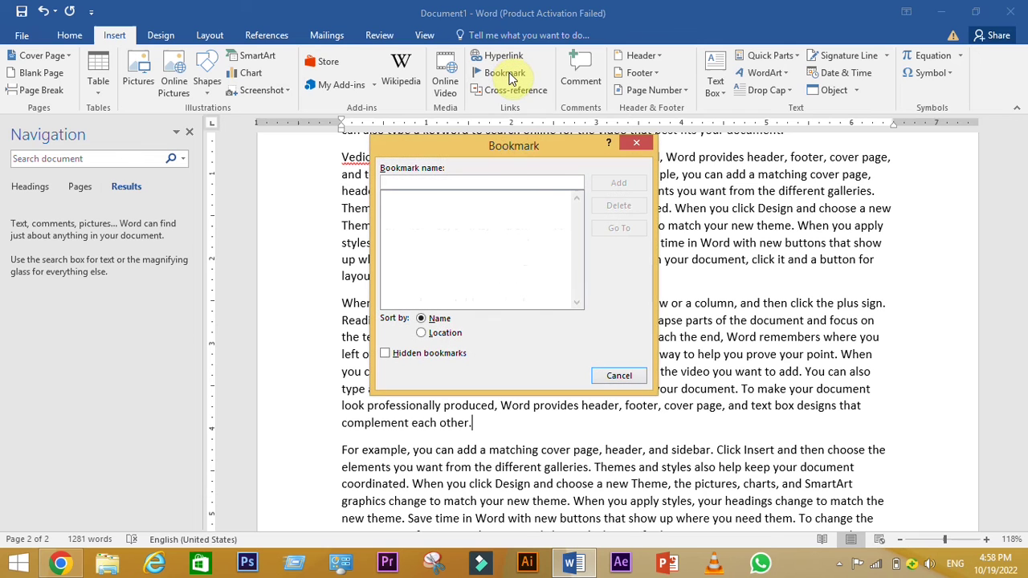
{"action": "left_click_drag", "start_coordinate": [551, 140], "coordinate": [750, 215]}
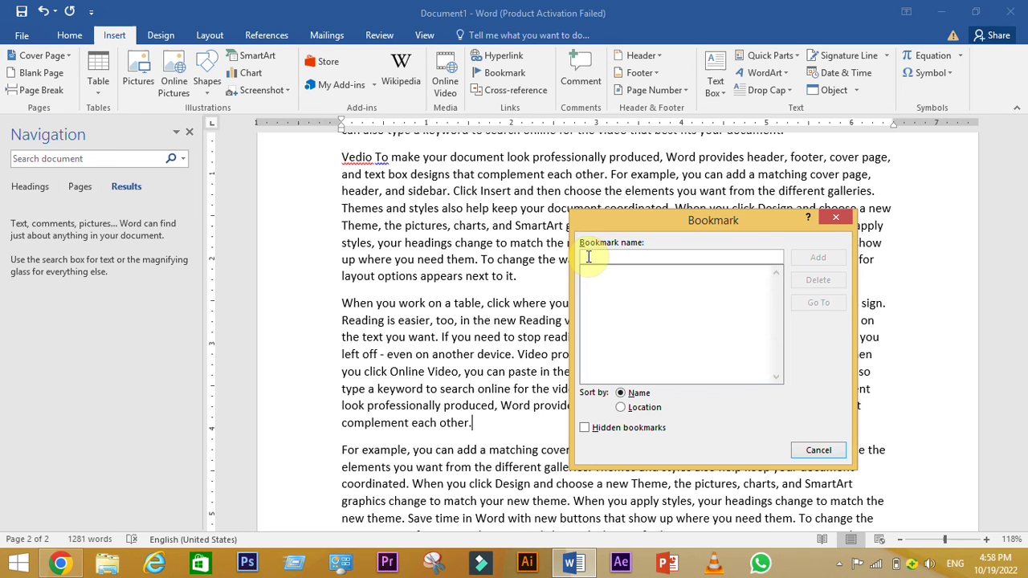
{"action": "type", "text": "t"}
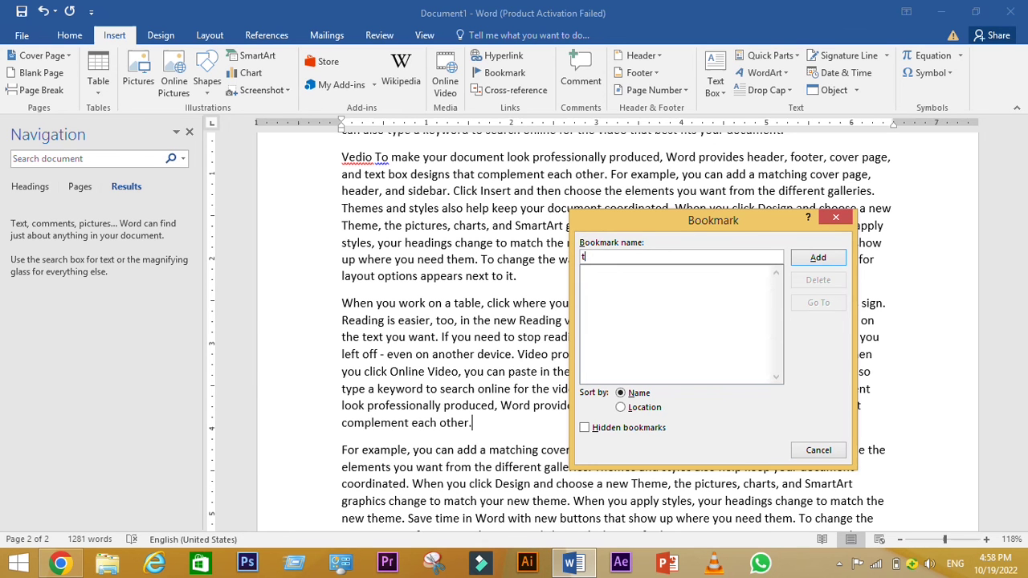
{"action": "type", "text": "oaday"}
{"action": "left_click", "coordinate": [821, 259]}
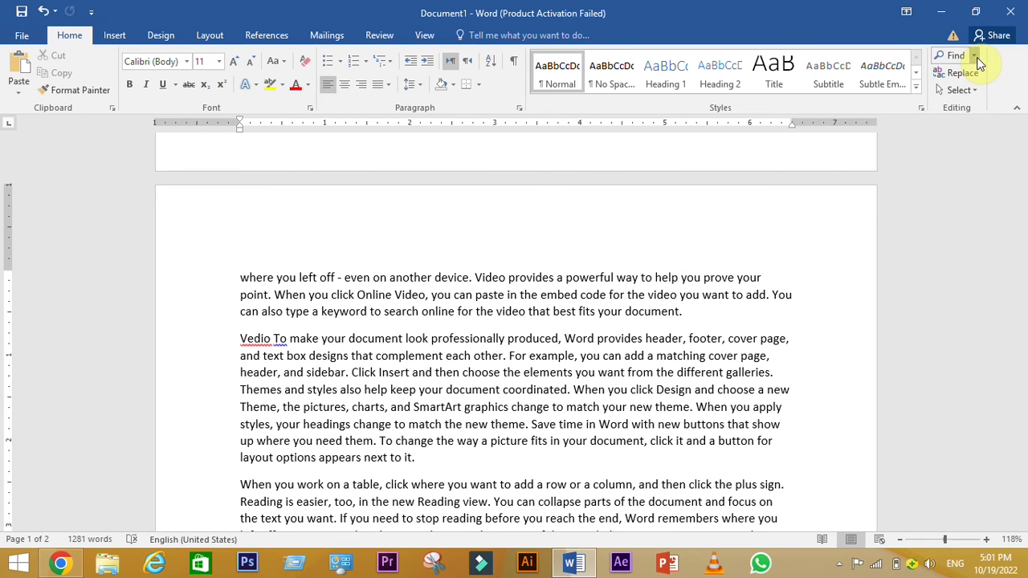
Use Go To with Bookmark 'toaday' to jump to the end of 'complement each other.'
{"action": "left_click", "coordinate": [977, 58]}
{"action": "left_click", "coordinate": [962, 96]}
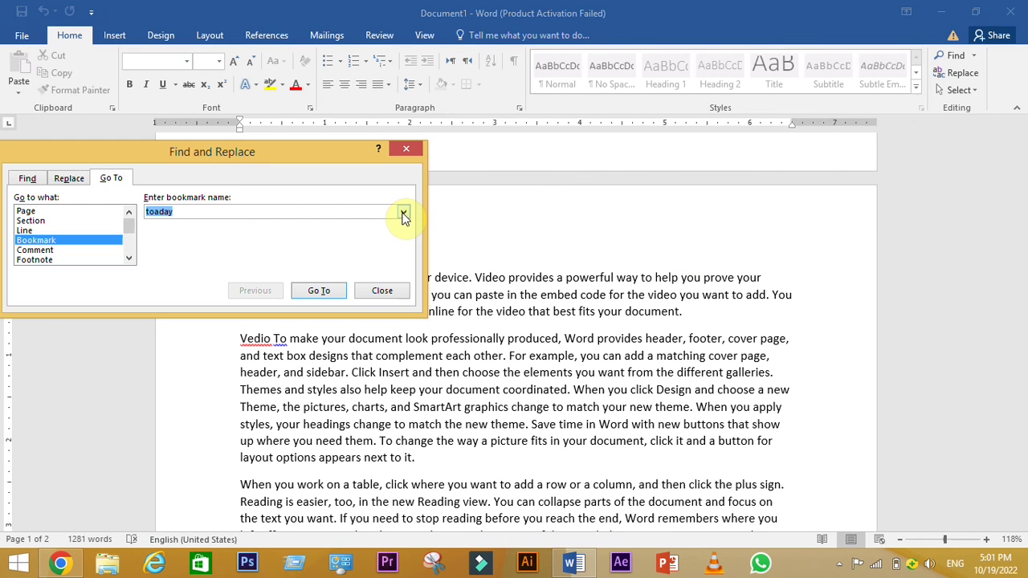
{"action": "left_click", "coordinate": [404, 213]}
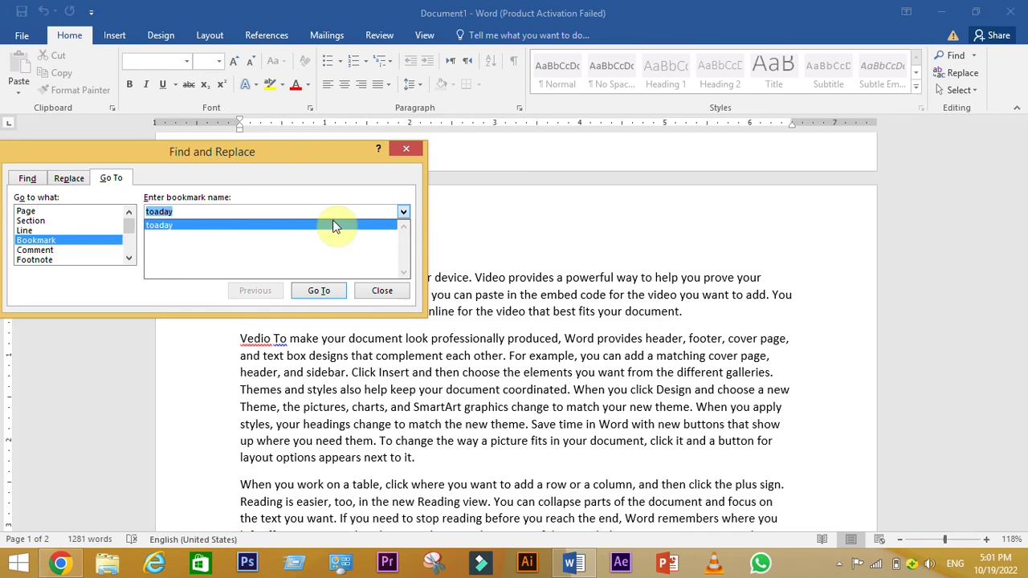
{"action": "left_click", "coordinate": [153, 230]}
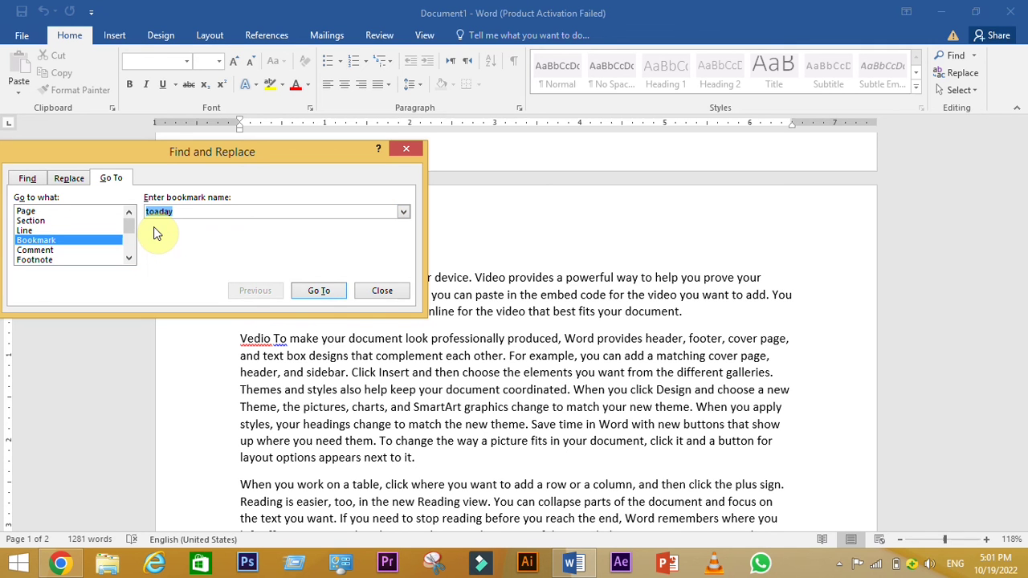
{"action": "left_click", "coordinate": [319, 291]}
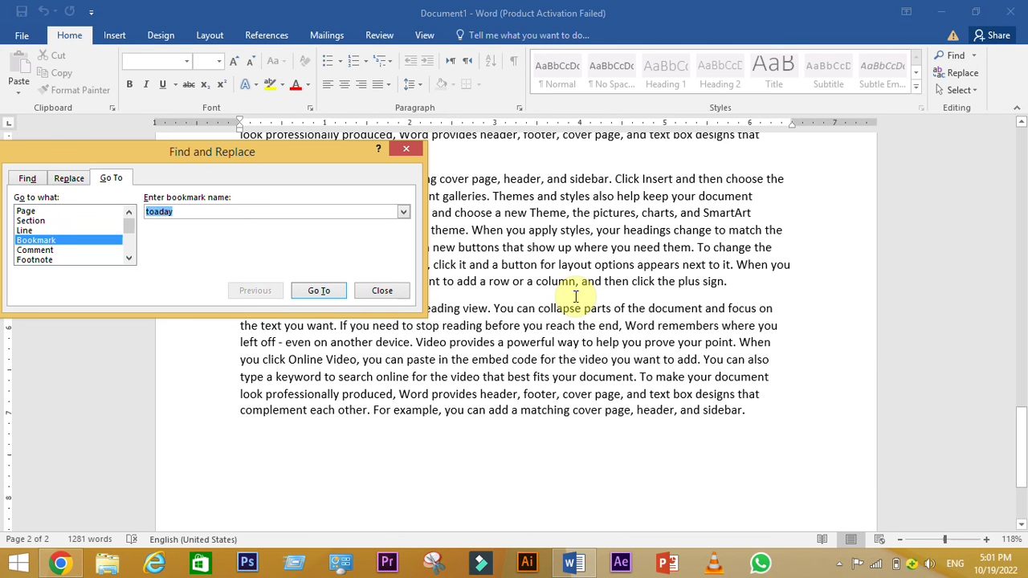
{"action": "left_click", "coordinate": [575, 297]}
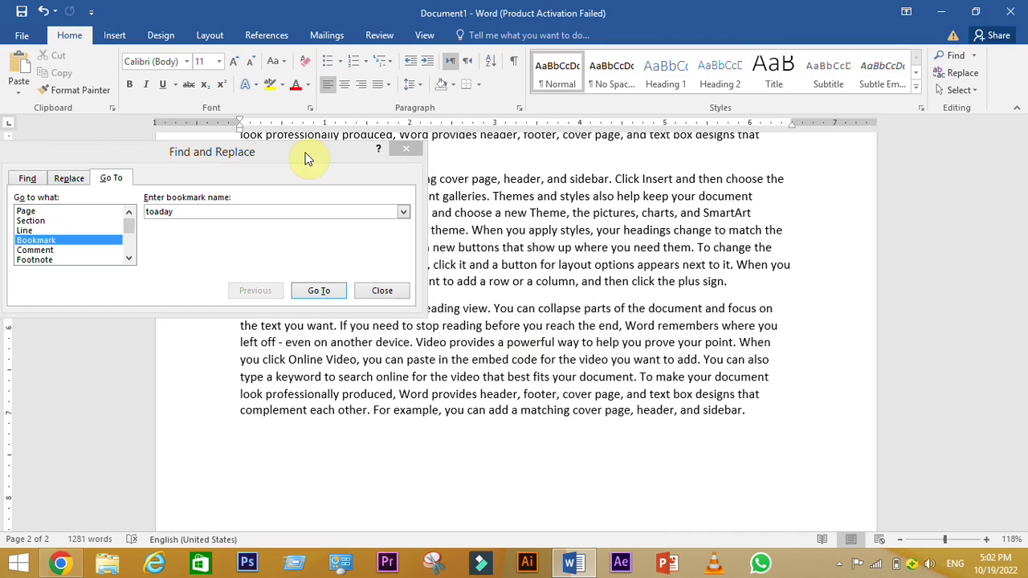
{"action": "left_click", "coordinate": [316, 292]}
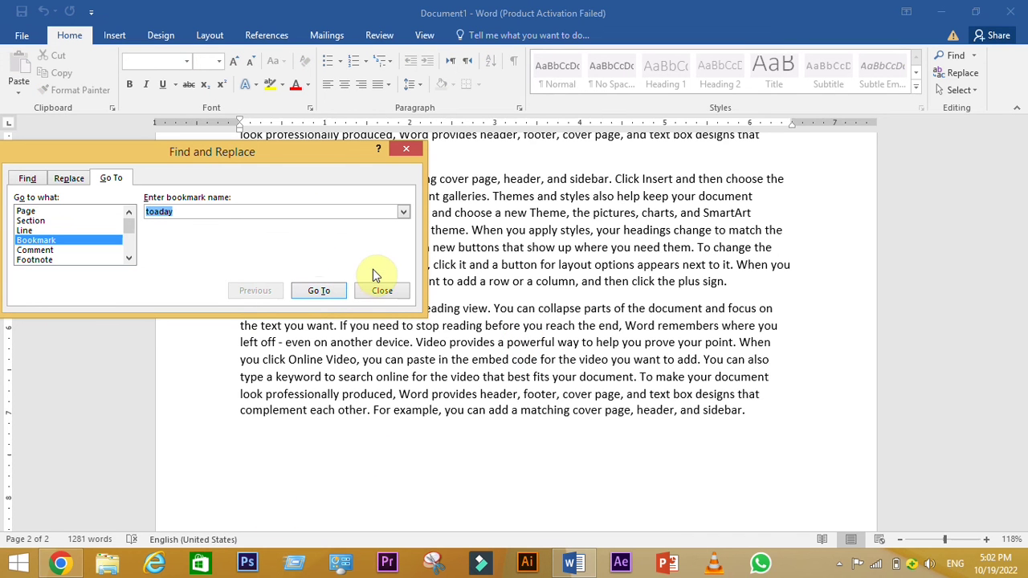
Close the Find and Replace window and scroll back up in the document
{"action": "left_click", "coordinate": [463, 344]}
{"action": "left_click", "coordinate": [404, 152]}
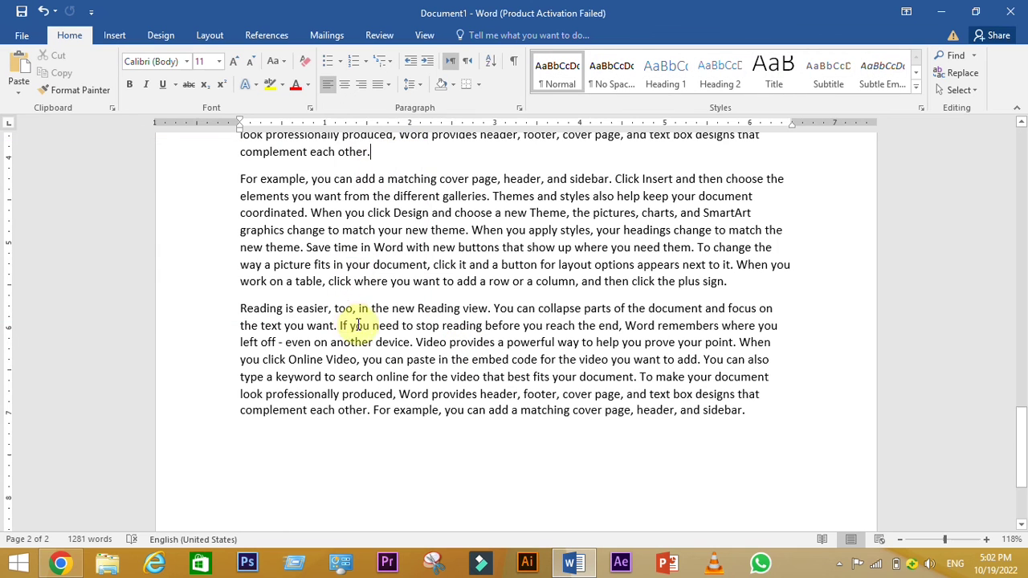
{"action": "scroll", "coordinate": [472, 398], "scroll_direction": "up", "scroll_amount": 4}
{"action": "scroll", "coordinate": [470, 401], "scroll_direction": "up", "scroll_amount": 1}
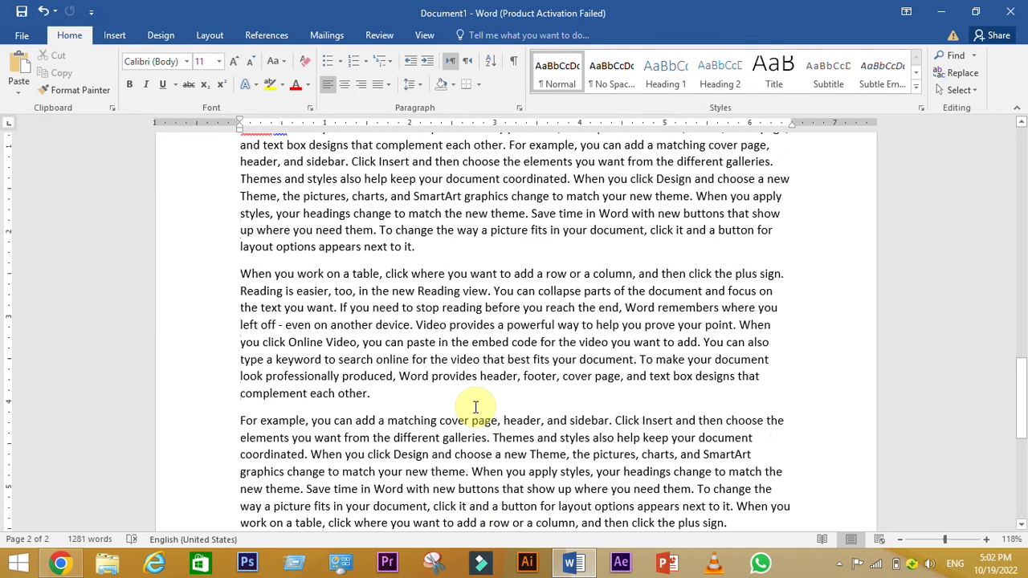